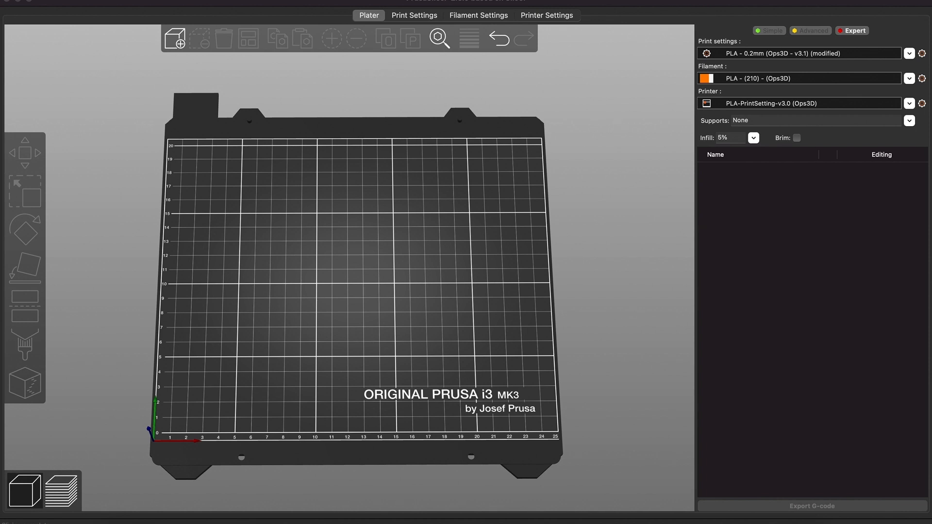
Import the AppleLowPoly2-v1_fixed.stl model onto the build plate
left_click_drag(544, 19, 368, 301)
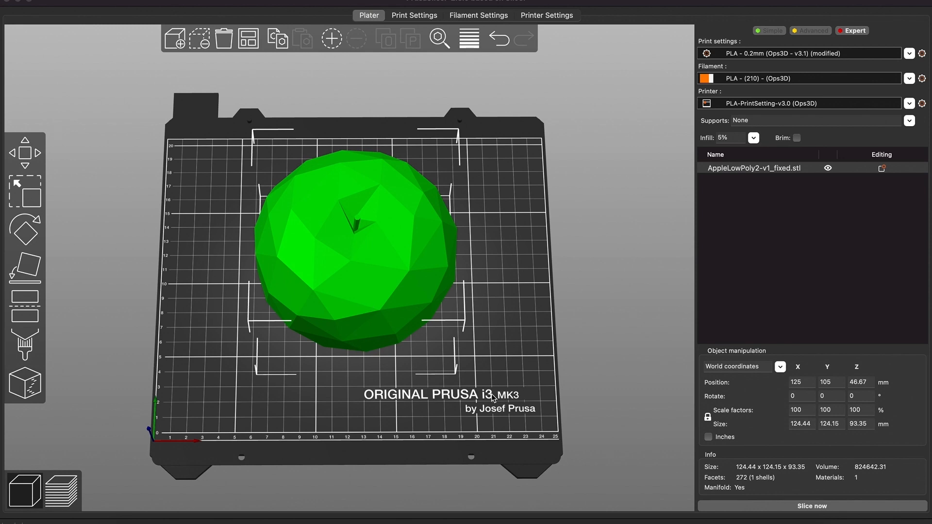
Inspect the apple model from several angles and review the infill print settings
left_click_drag(491, 394, 512, 367)
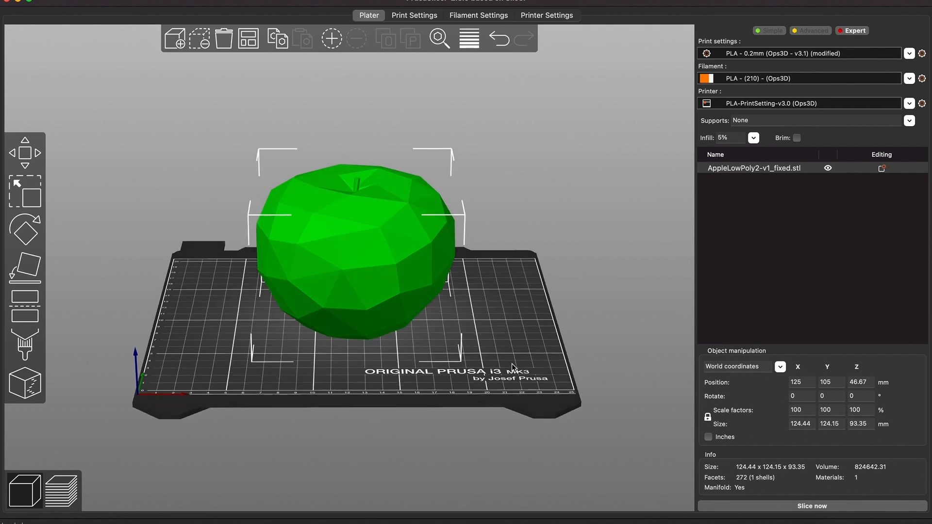
scroll(512, 367, "up", 2)
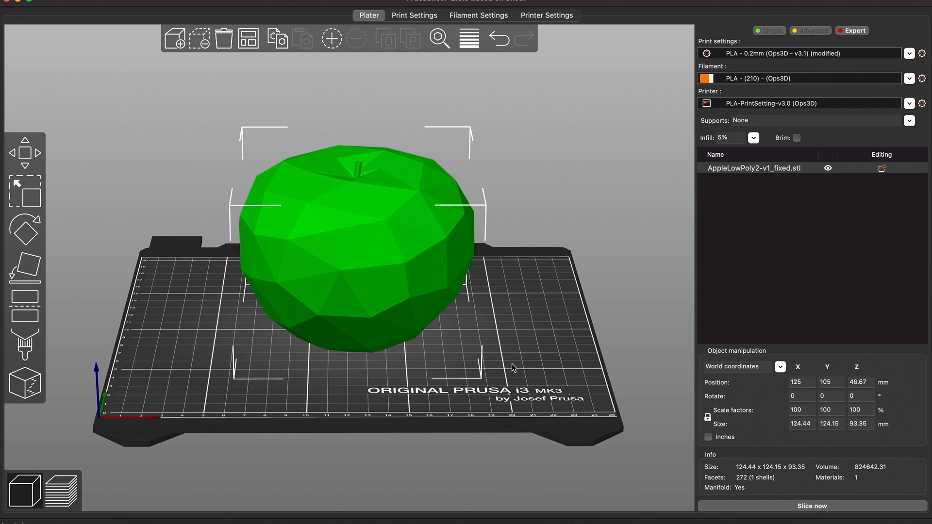
left_click_drag(511, 363, 534, 359)
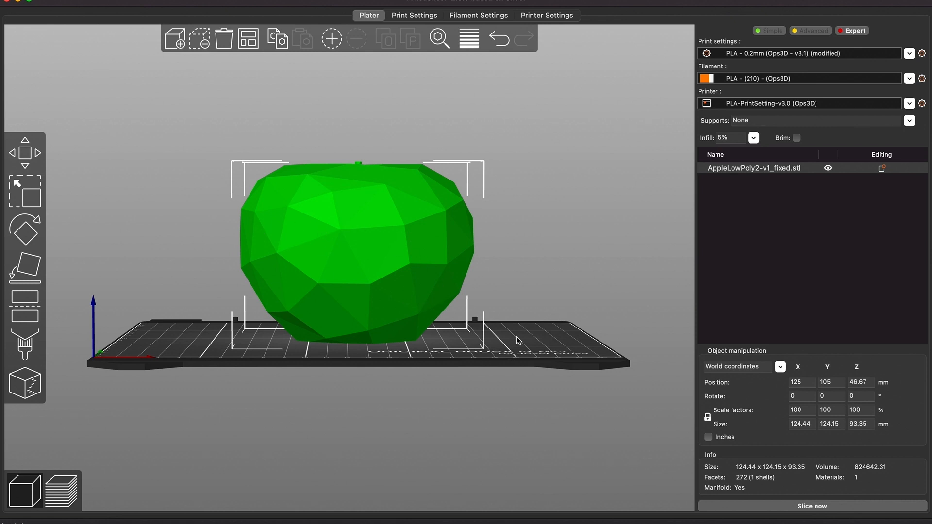
mouse_move(500, 343)
left_mouse_down()
mouse_move(498, 333)
mouse_move(515, 390)
mouse_move(512, 358)
left_mouse_up()
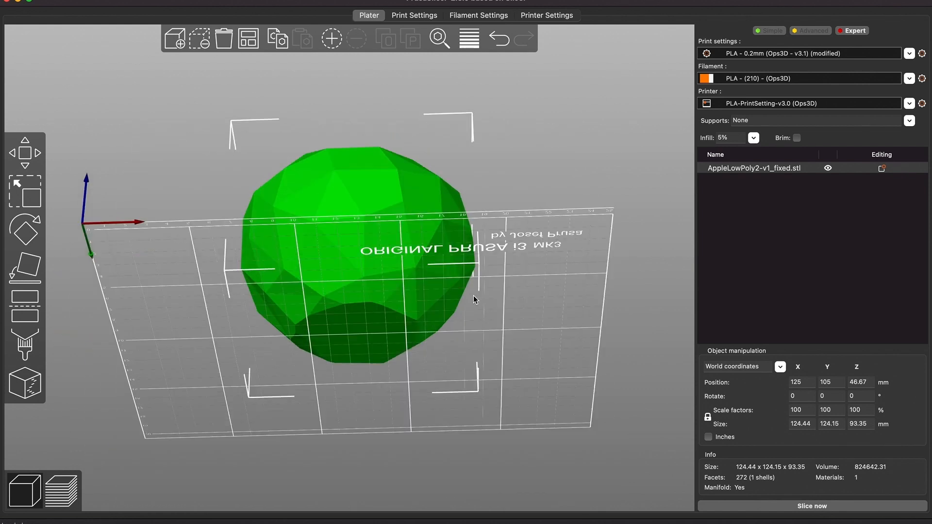
left_click_drag(553, 304, 555, 325)
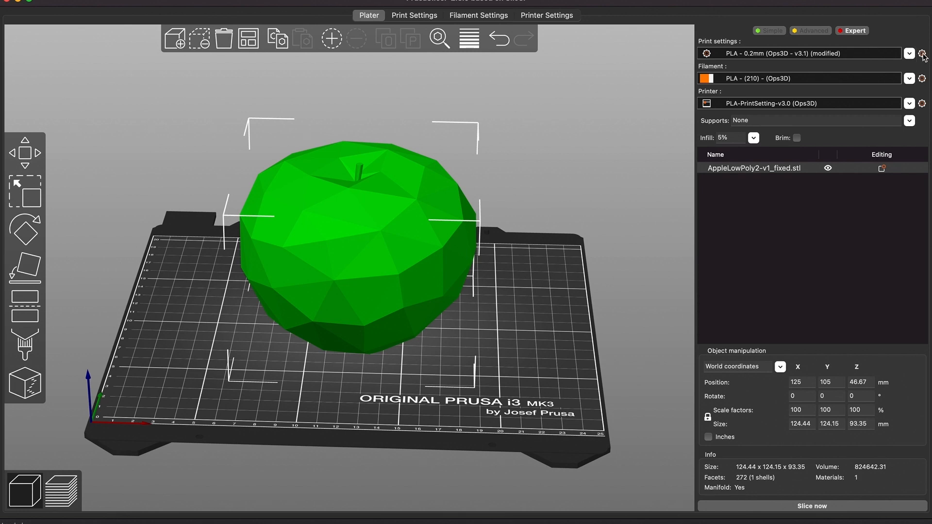
left_click(922, 54)
left_click(379, 16)
key("1")
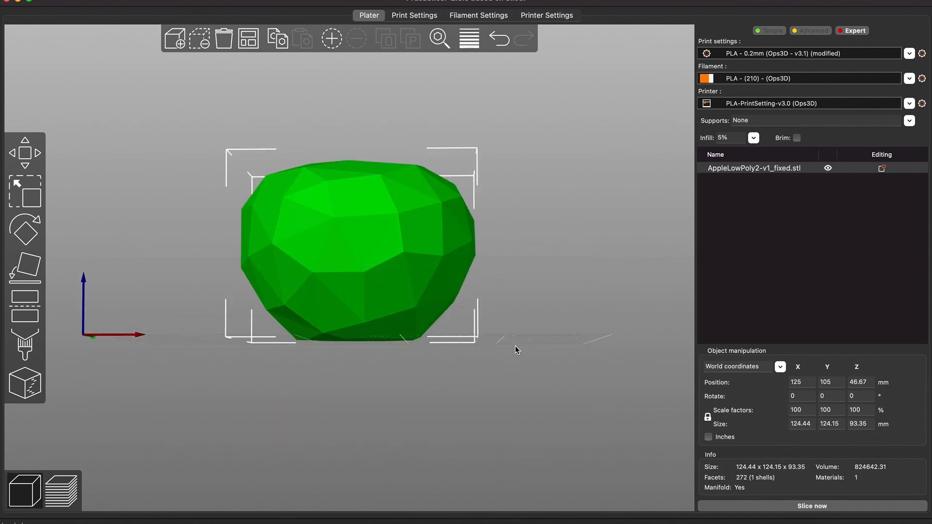
key("0")
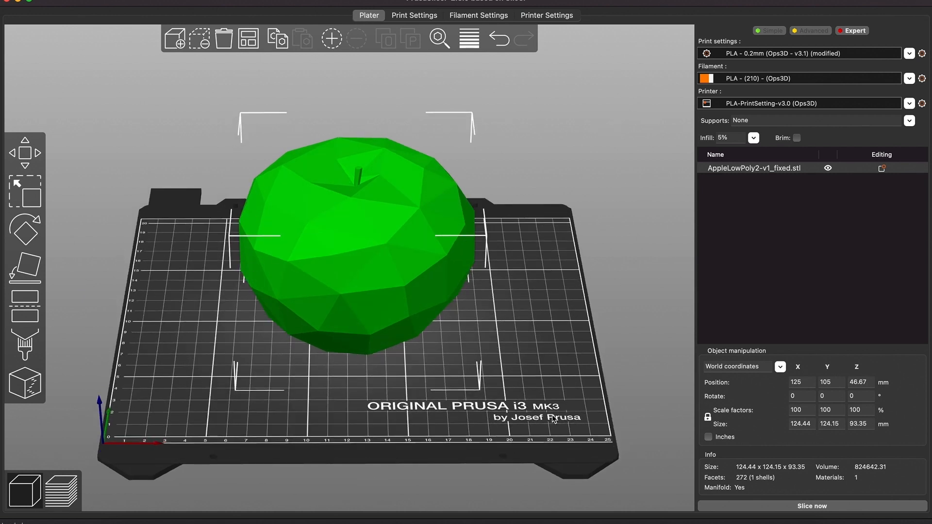
left_click(922, 54)
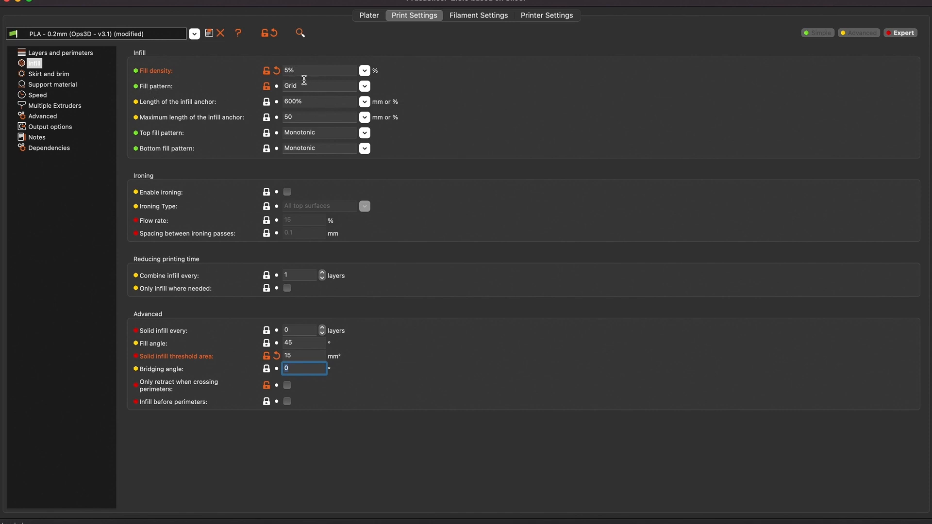
left_click(364, 16)
left_click_drag(556, 396, 536, 365)
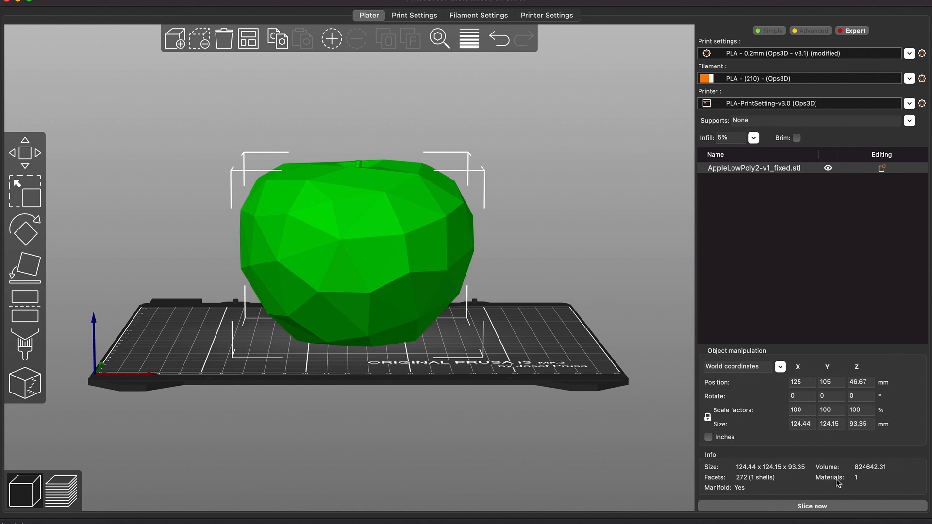
Slice the model and examine the underside of the sliced preview
left_click(806, 506)
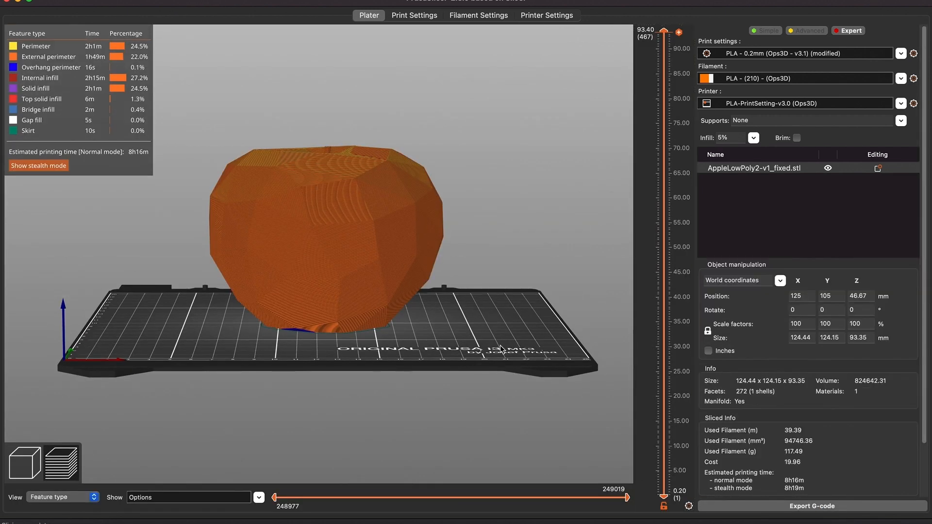
left_click_drag(499, 348, 502, 325)
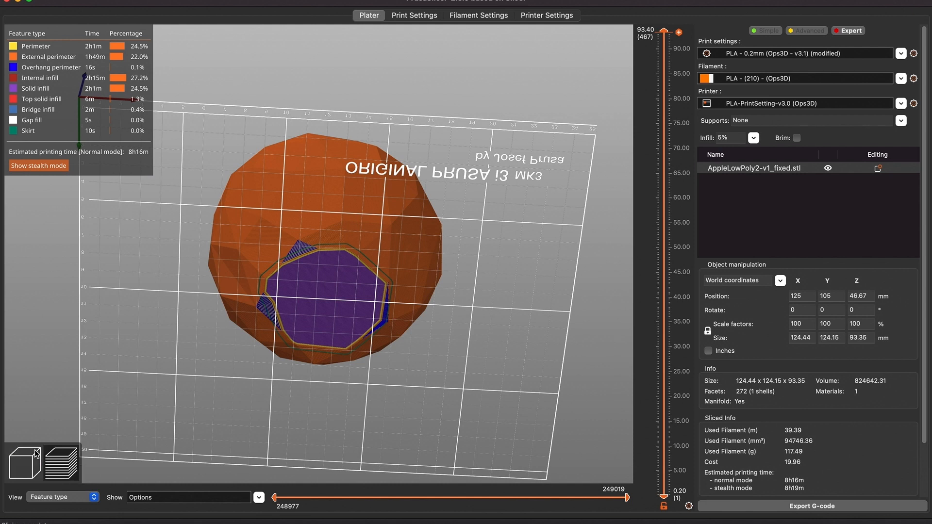
Paint support enforcers along the overhanging edges around the apple's underside with the Paint-on supports tool
left_click(24, 463)
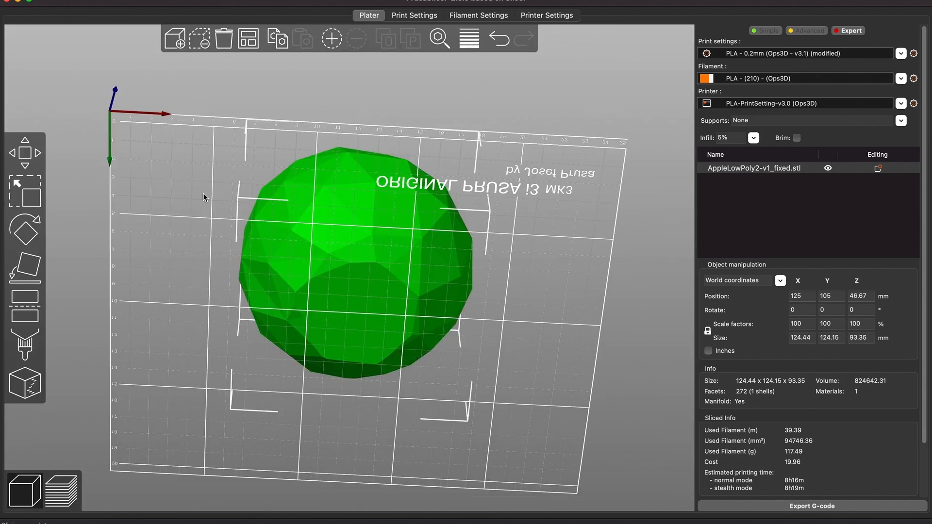
left_click(26, 347)
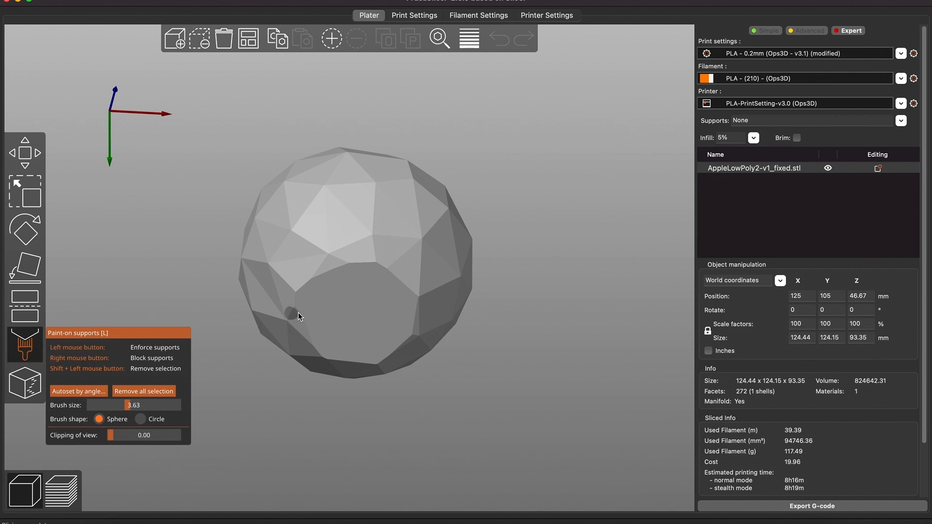
left_click_drag(297, 311, 311, 335)
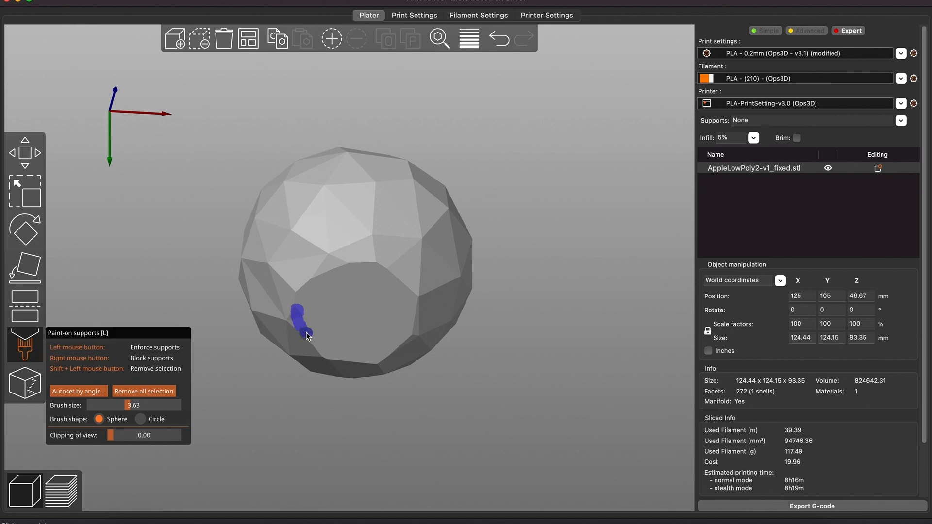
mouse_move(421, 341)
left_mouse_down()
mouse_move(418, 320)
mouse_move(416, 342)
mouse_move(398, 353)
mouse_move(414, 340)
left_mouse_up()
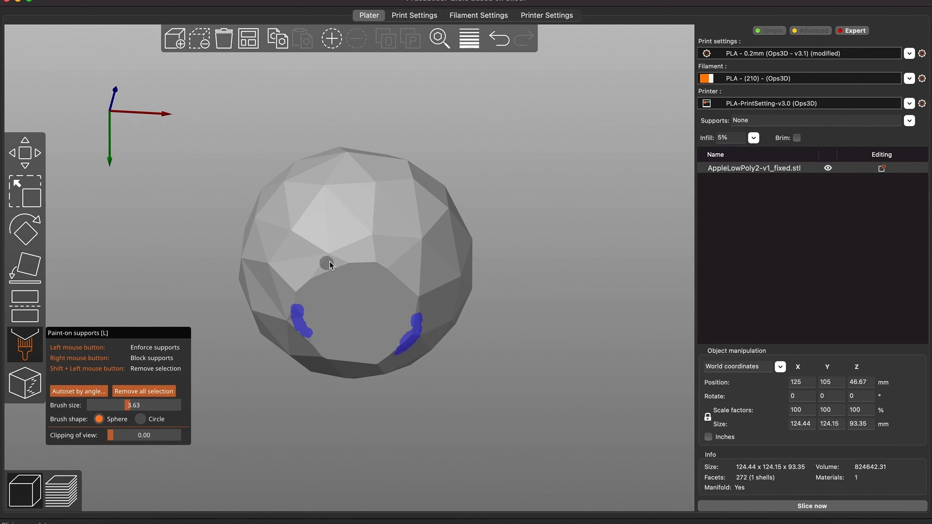
left_click_drag(329, 261, 300, 299)
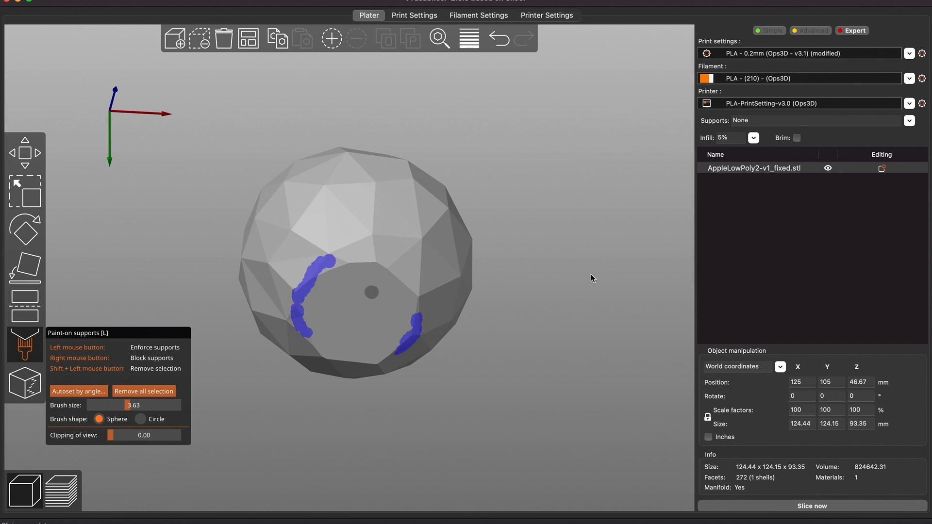
left_click(34, 154)
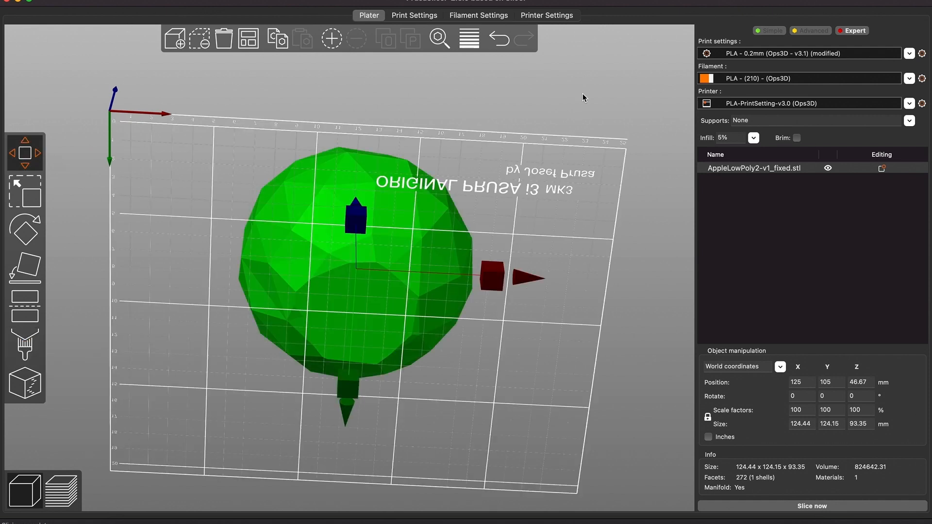
Set supports to For support enforcers only and slice the model
left_click(908, 121)
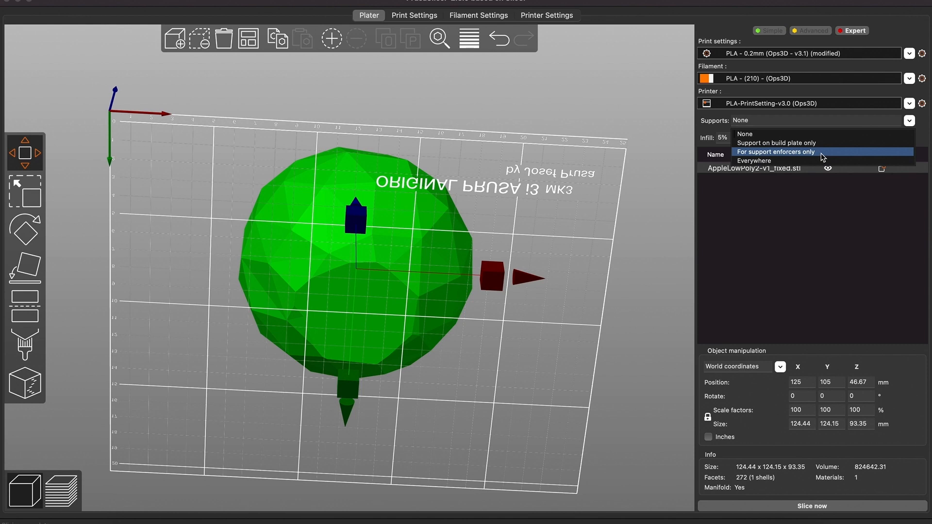
left_click(823, 157)
left_click_drag(536, 198, 770, 490)
left_click(796, 506)
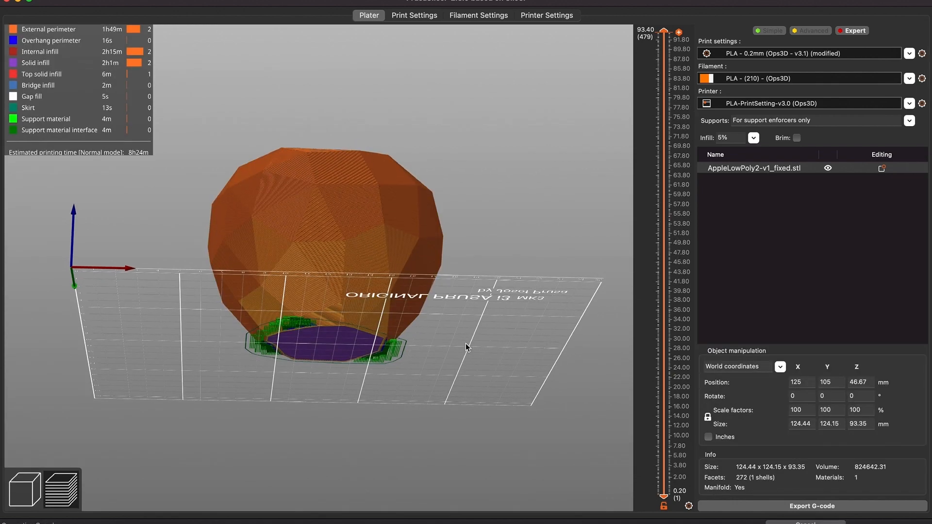
Inspect the sliced layers from the top view using the layer slider
left_click_drag(514, 305, 286, 264)
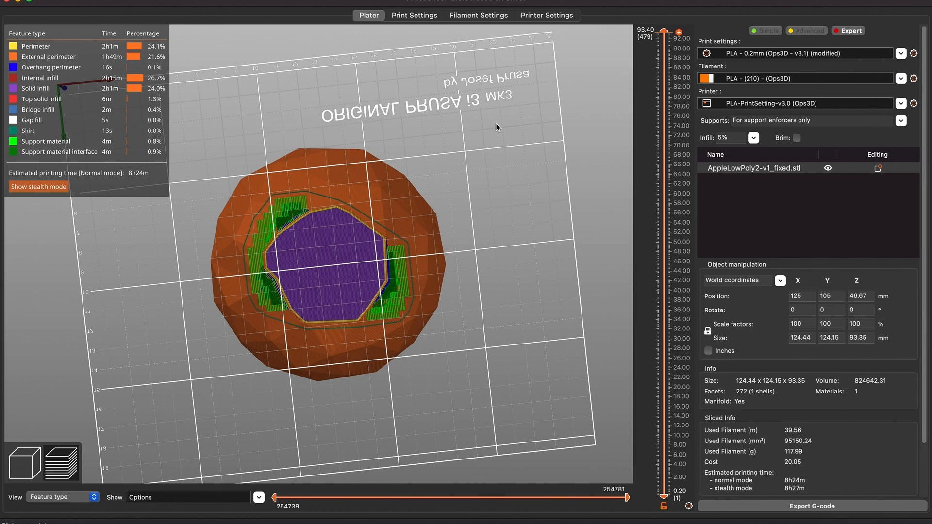
key("1")
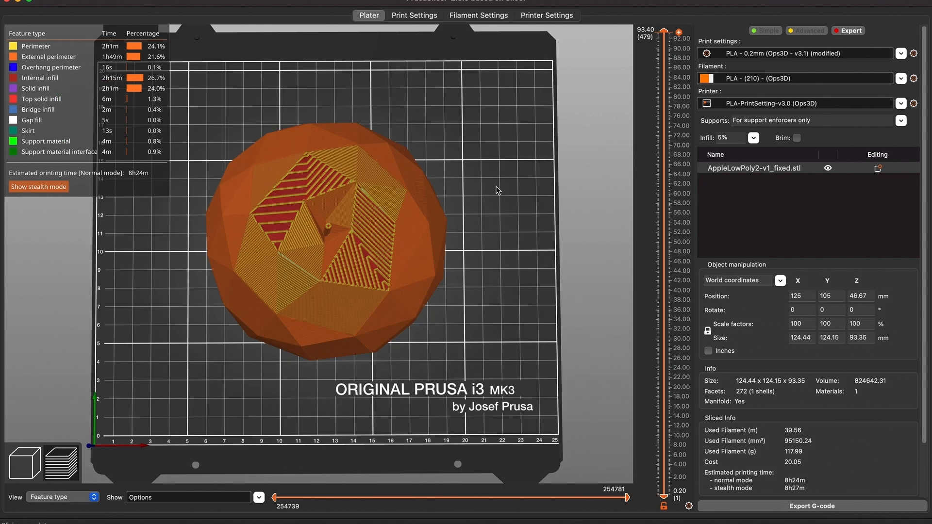
left_click_drag(496, 185, 539, 233)
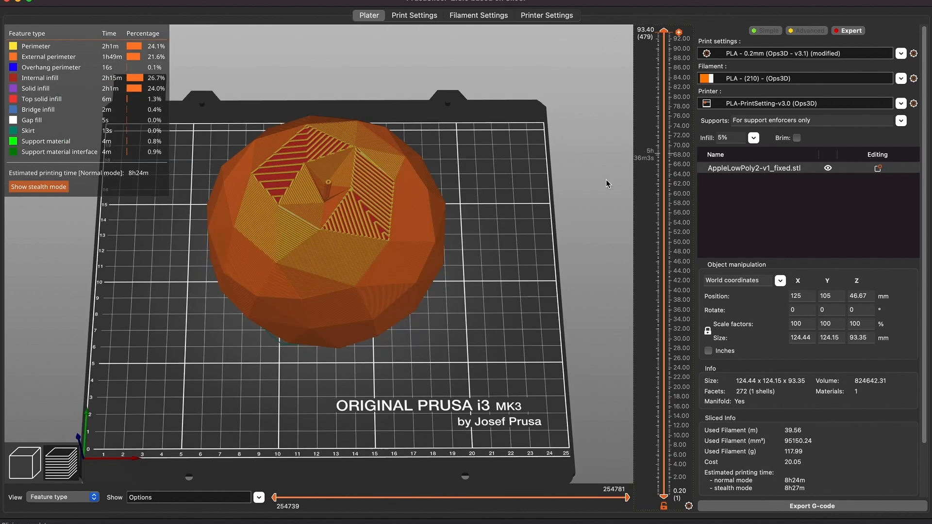
left_click(663, 229)
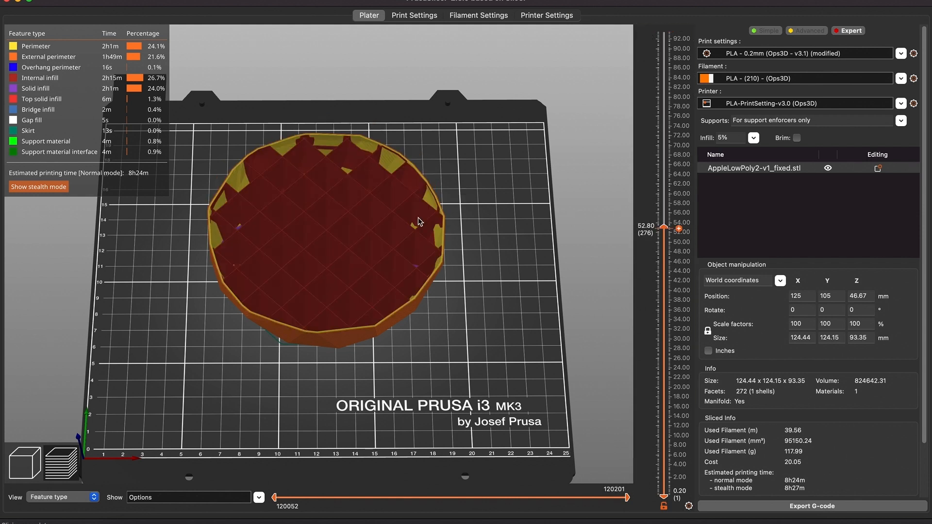
left_click_drag(664, 227, 655, 365)
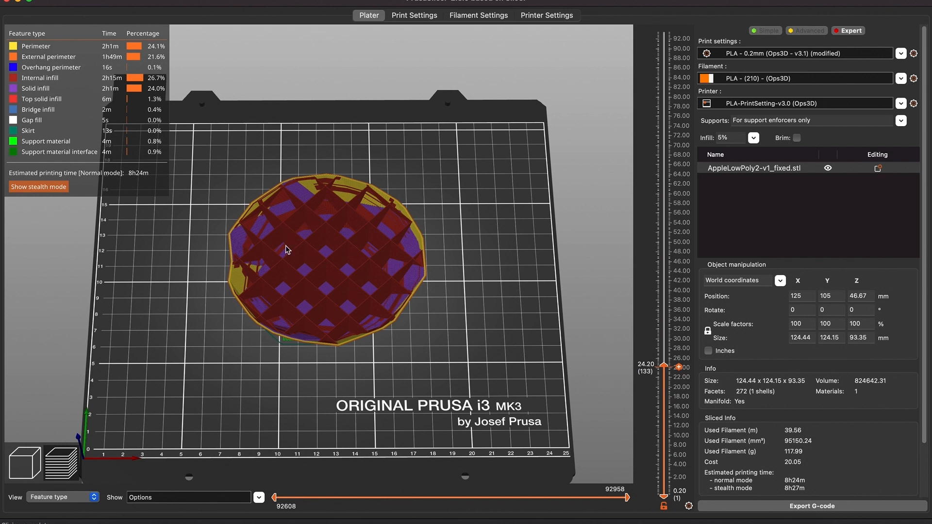
scroll(669, 353, "up", 2)
left_click_drag(664, 365, 662, 394)
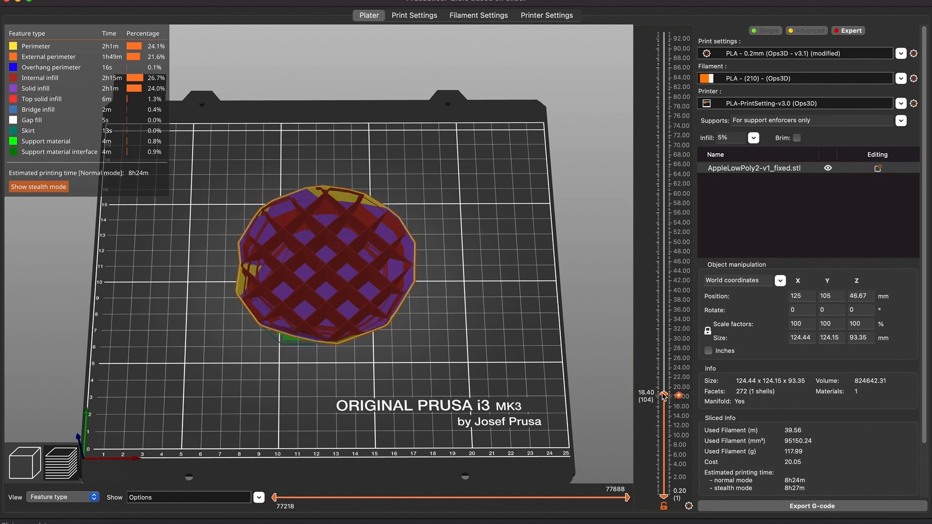
left_click_drag(663, 395, 664, 287)
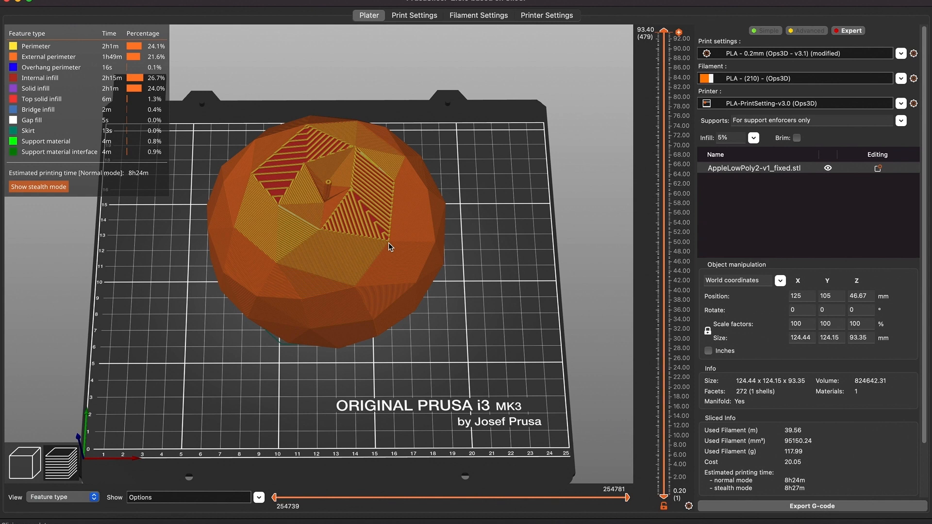
Set the infill density to 10%
left_click(753, 137)
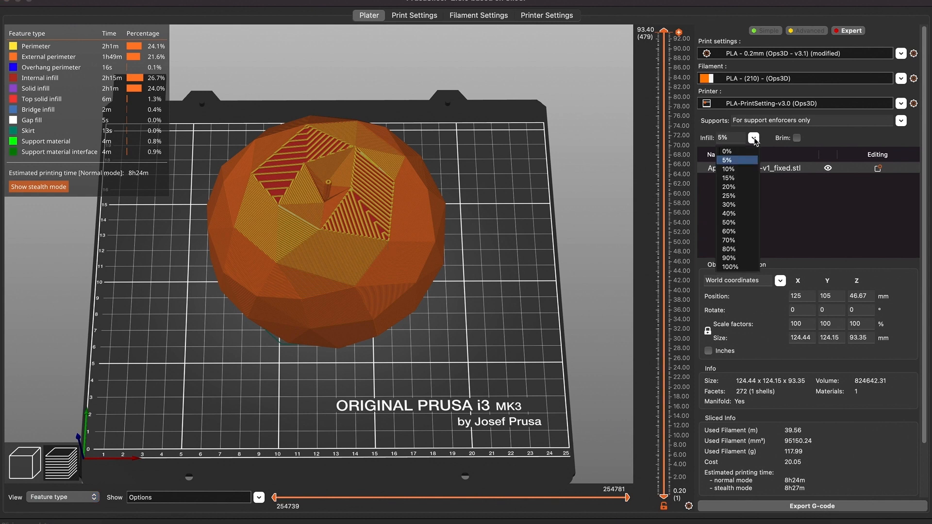
left_click(742, 169)
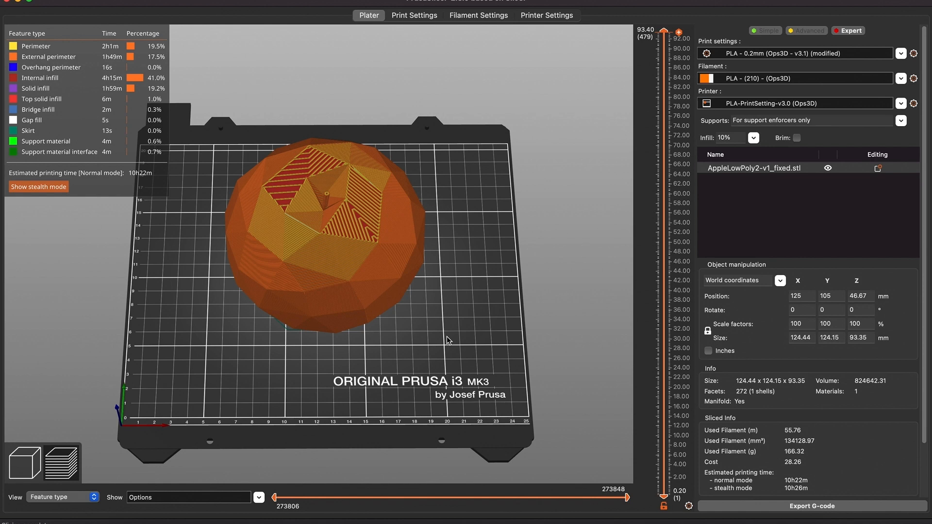
left_click_drag(447, 340, 441, 313)
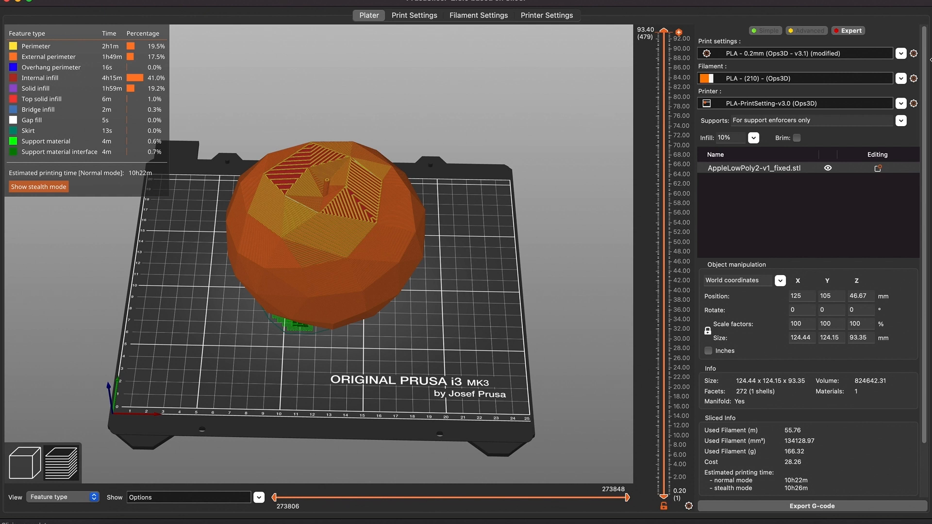
Set the fill pattern to Adaptive Cubic and fill density to 5%, then slice the model again
left_click(913, 54)
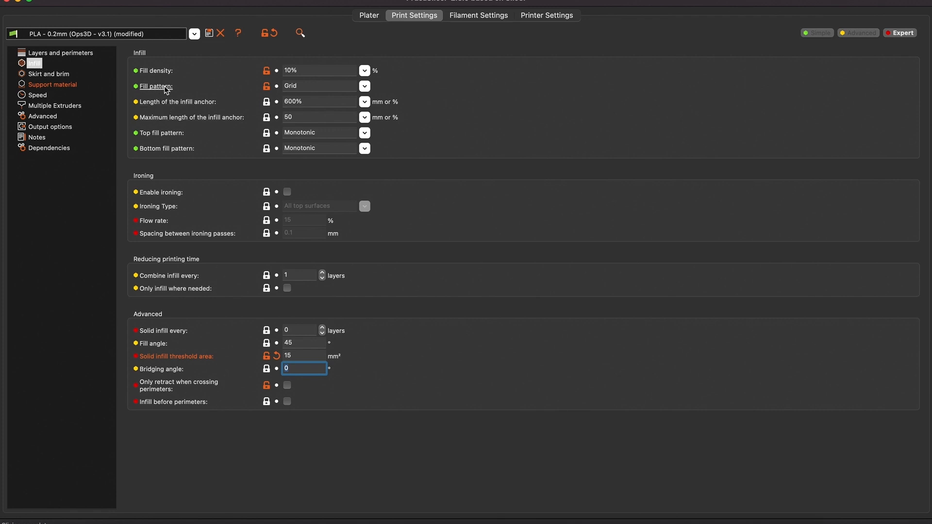
left_click(368, 89)
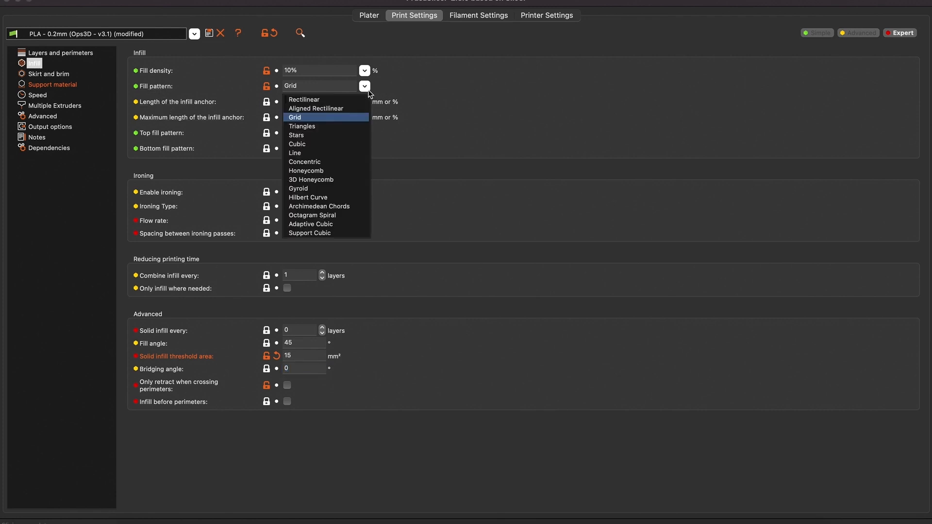
left_click(310, 224)
left_click(365, 71)
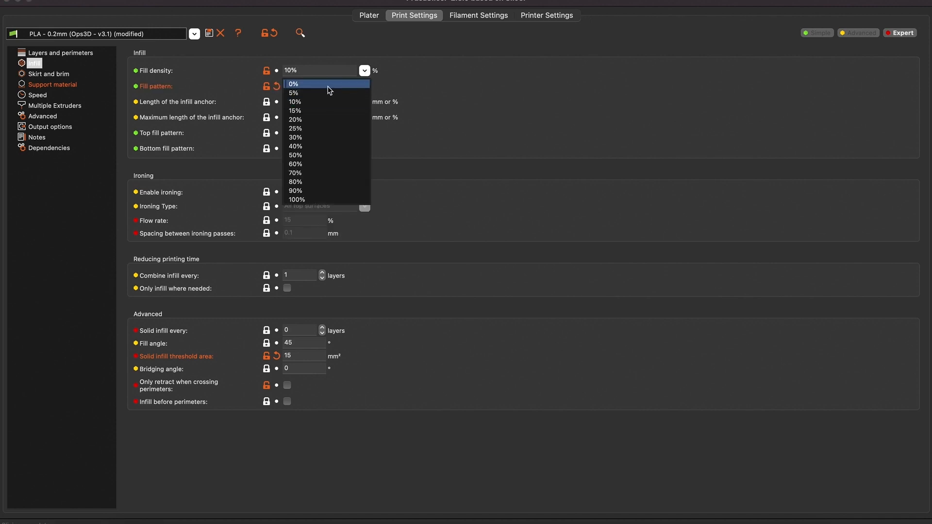
left_click(324, 91)
left_click(370, 15)
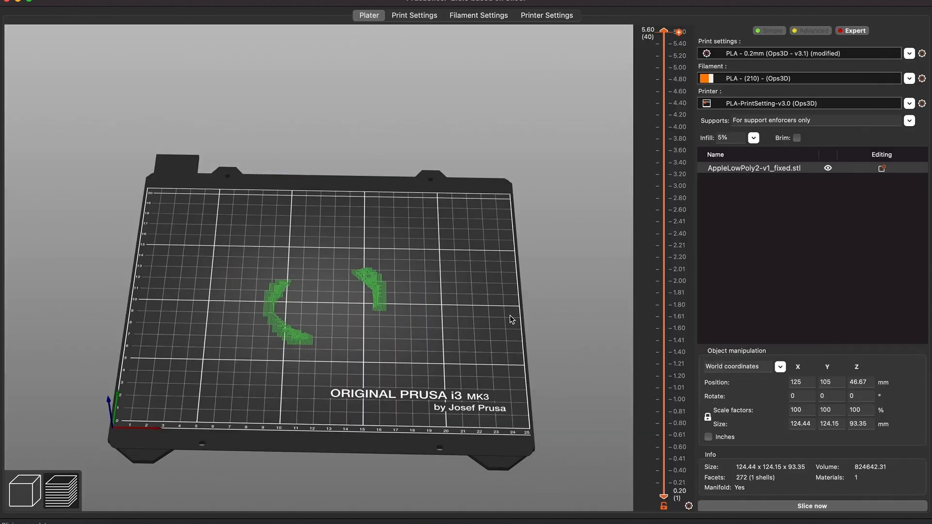
left_click(751, 506)
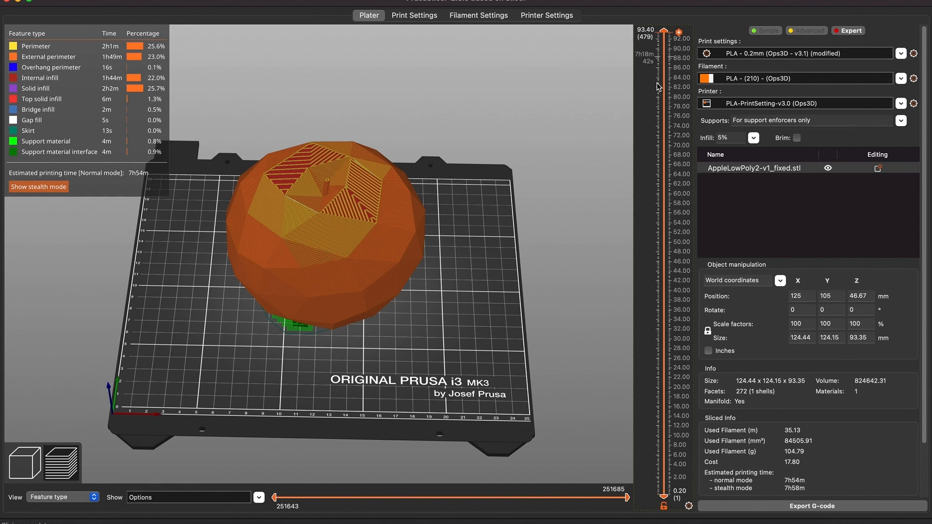
Switch to the top view and zoom in on the upper sliced layers to inspect the infill
left_click(663, 66)
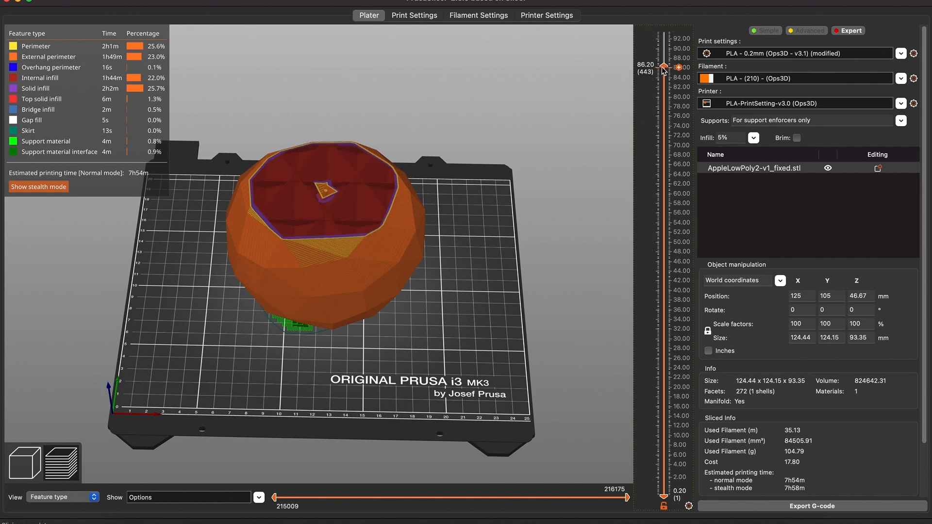
key("1")
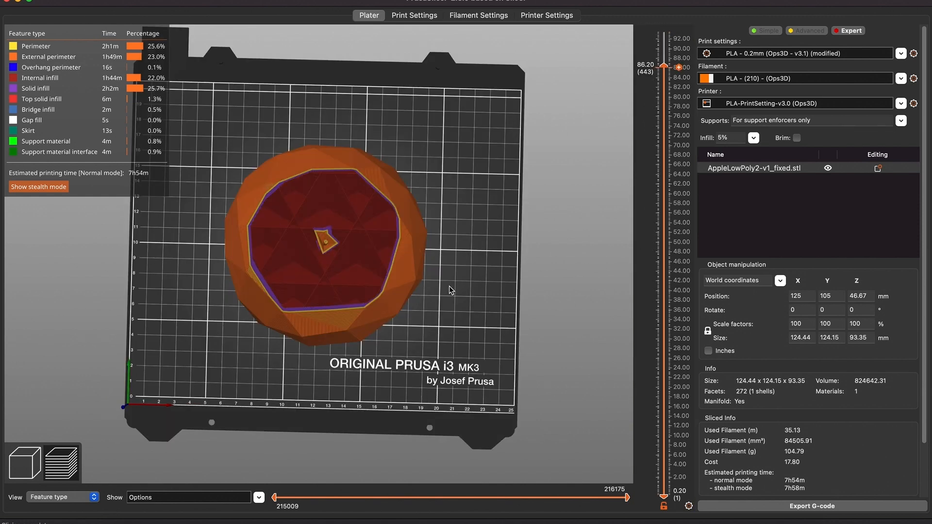
scroll(451, 284, "up", 5)
scroll(450, 290, "up", 3)
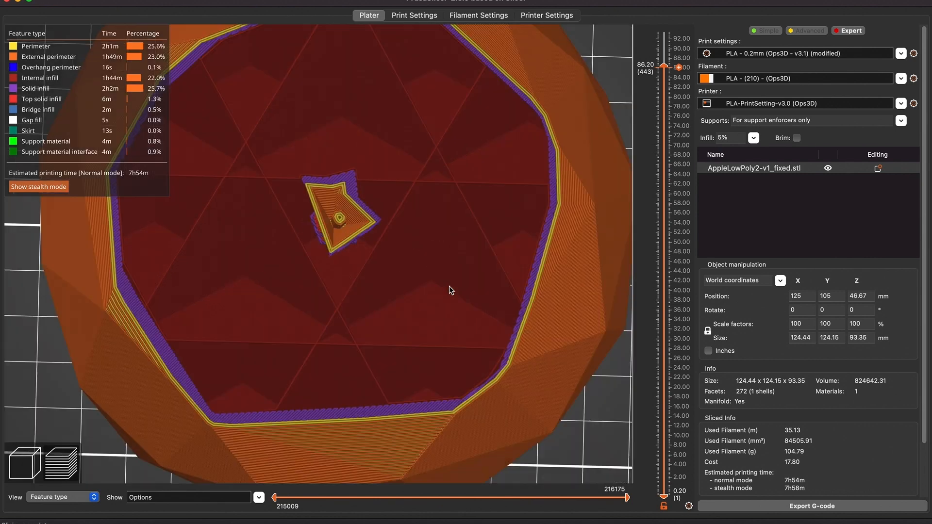
scroll(449, 286, "up", 2)
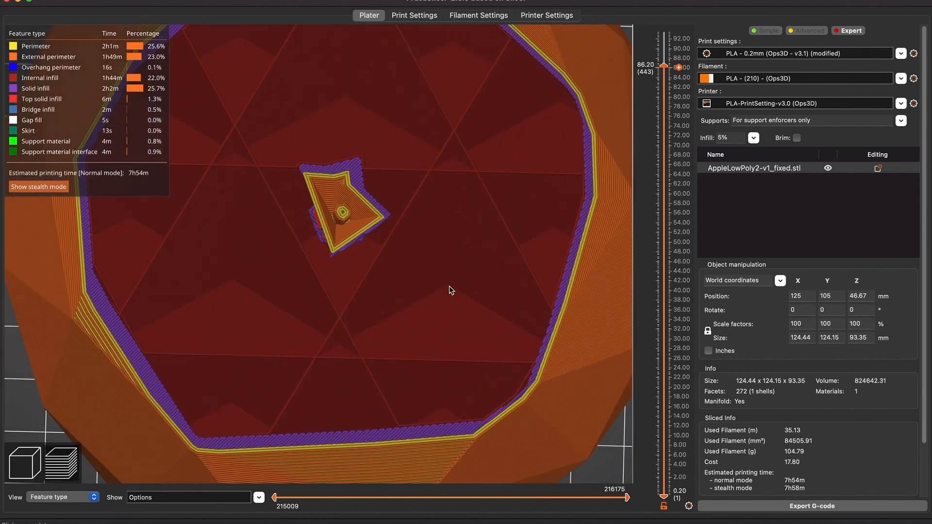
scroll(420, 288, "down", 2)
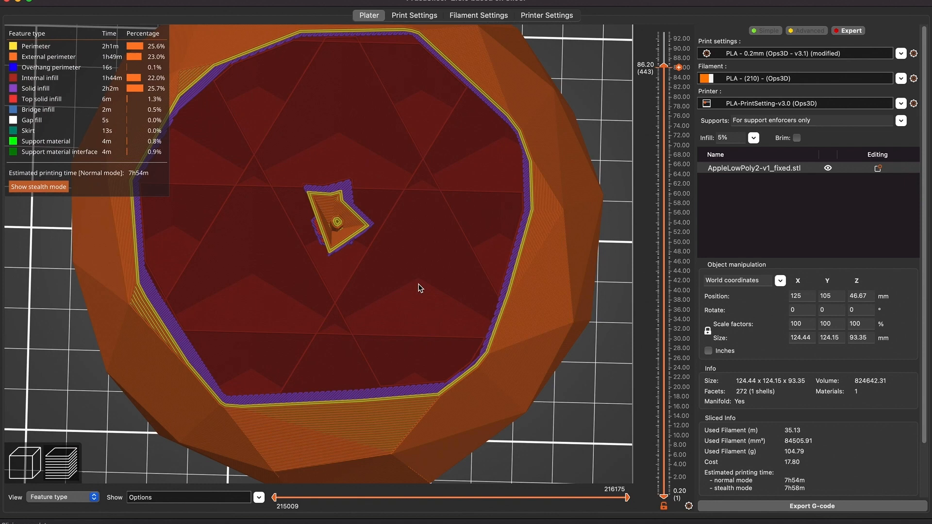
scroll(420, 288, "down", 5)
scroll(420, 288, "down", 3)
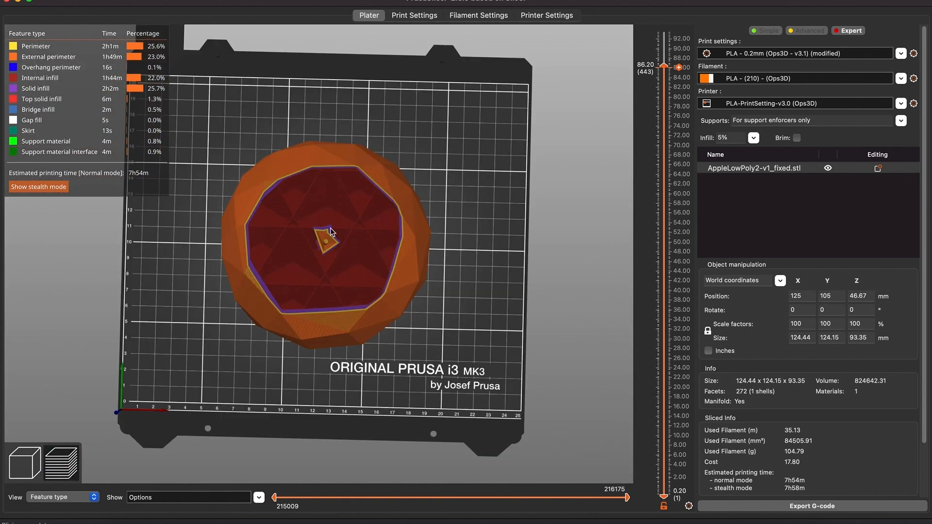
scroll(332, 232, "up", 2)
scroll(331, 232, "up", 3)
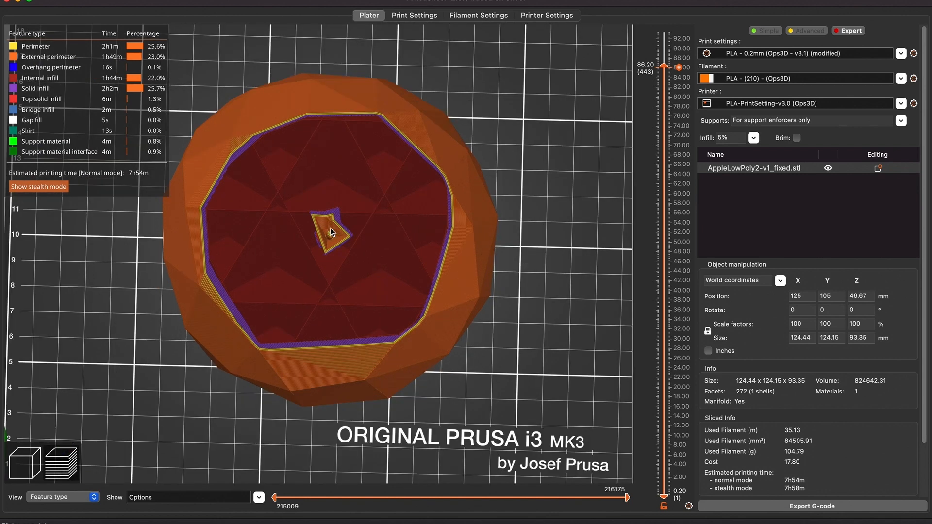
scroll(330, 232, "up", 1)
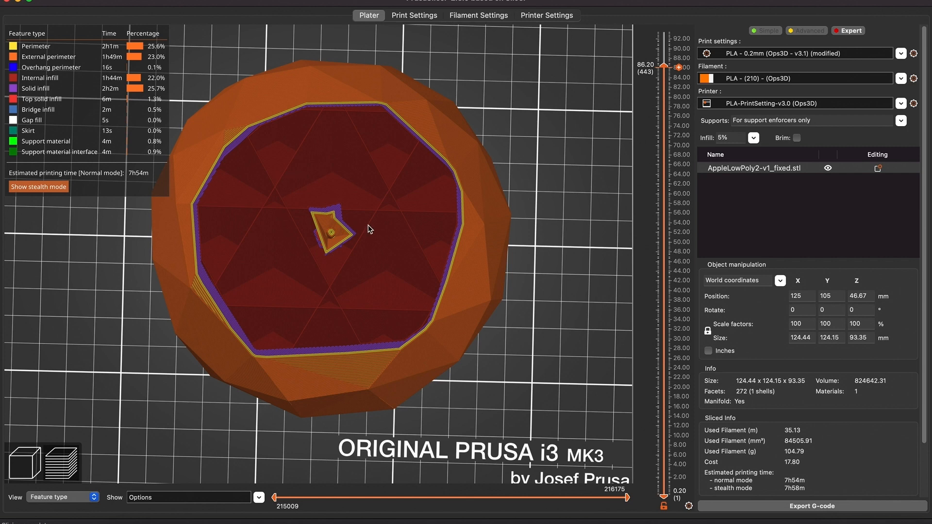
Move the layer slider down through the middle and lower layers to inspect the Adaptive Cubic infill
left_click(664, 235)
left_click_drag(666, 238, 664, 275)
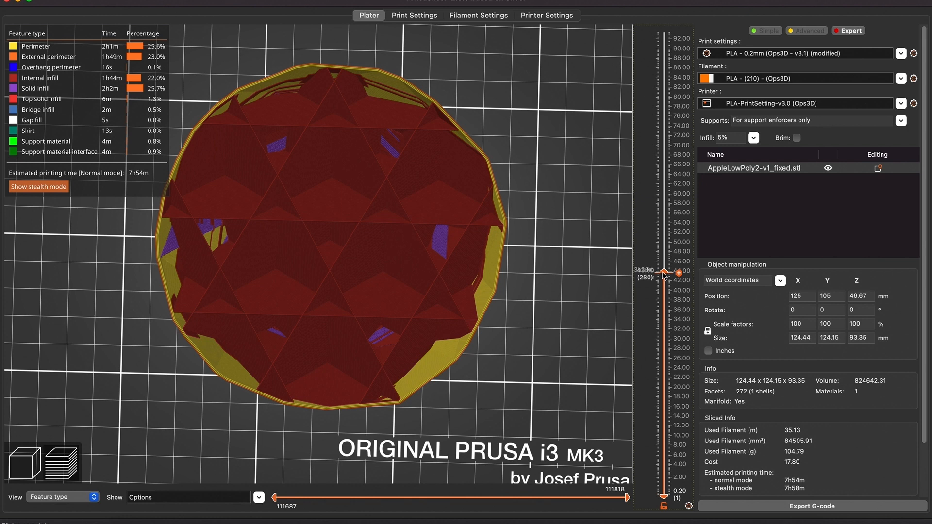
scroll(663, 278, "up", 1)
left_click_drag(662, 279, 661, 382)
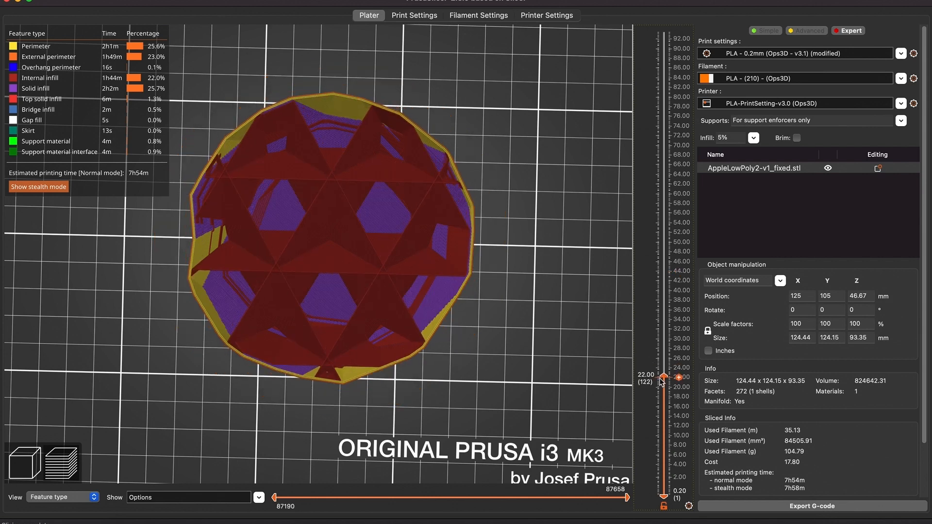
left_click_drag(661, 382, 665, 439)
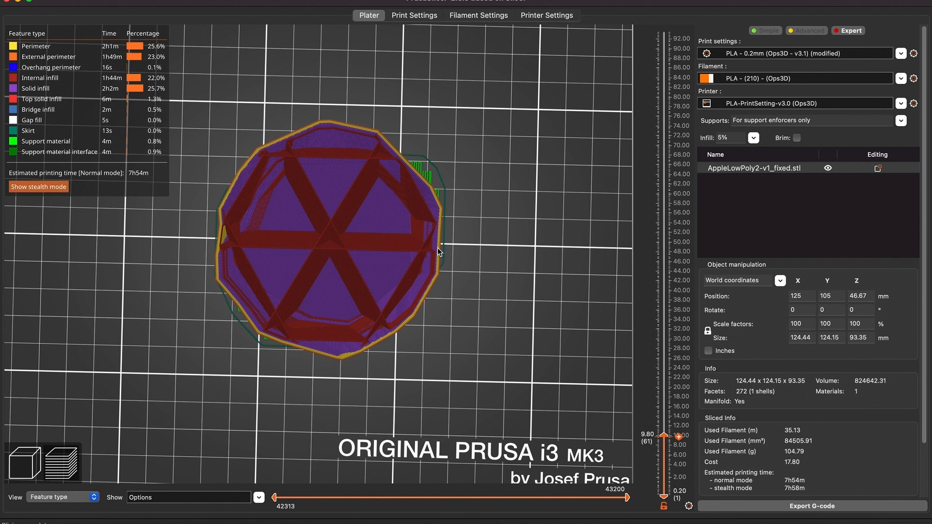
scroll(437, 248, "up", 5)
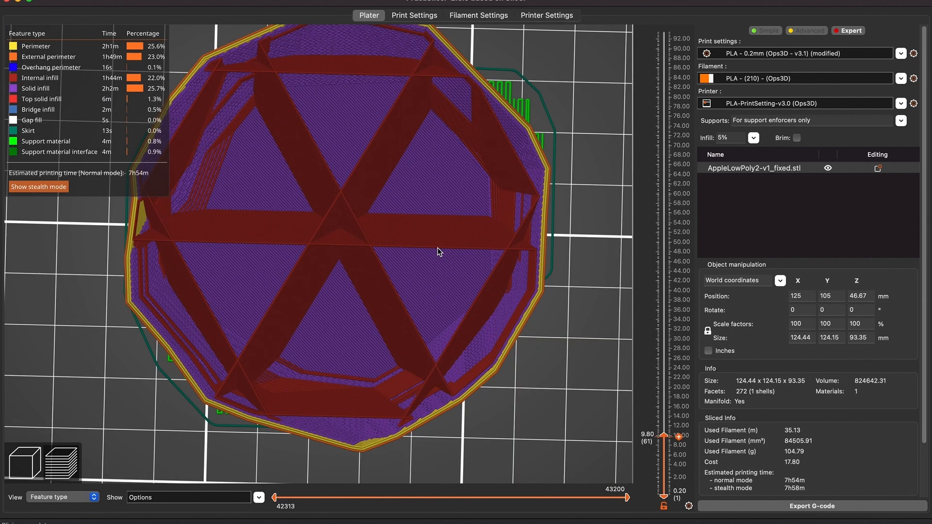
scroll(438, 249, "up", 5)
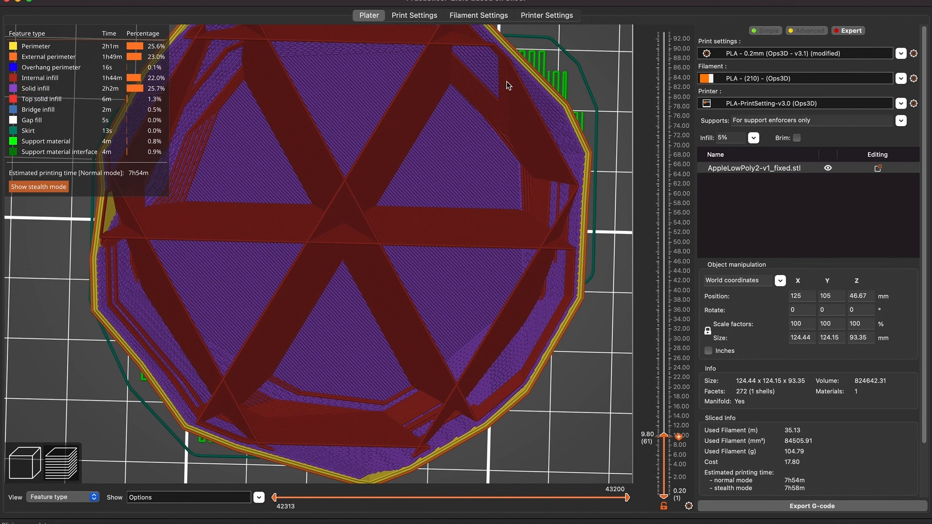
scroll(506, 85, "down", 5)
scroll(506, 81, "up", 1)
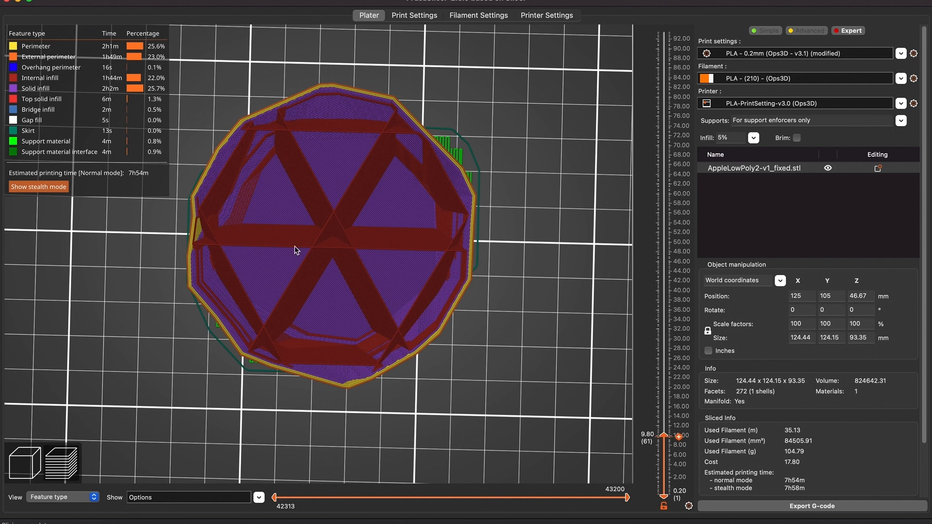
Step back up through the layers and orbit the model to inspect the top layers
left_click(666, 392)
left_click(665, 369)
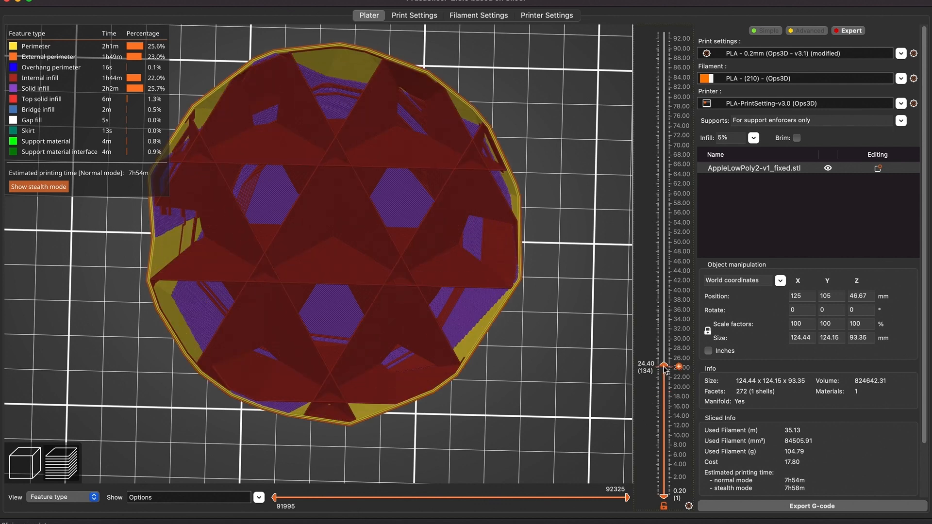
left_click(665, 329)
left_click(665, 287)
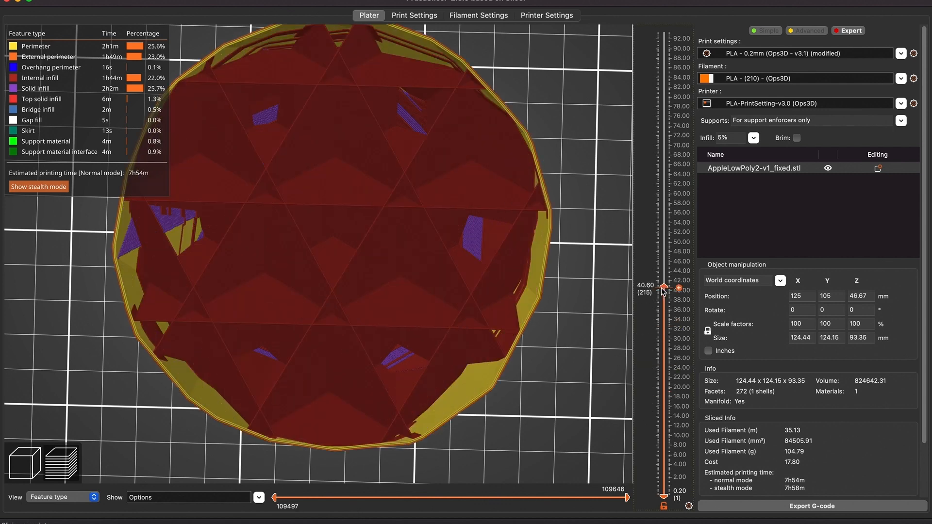
left_click(665, 216)
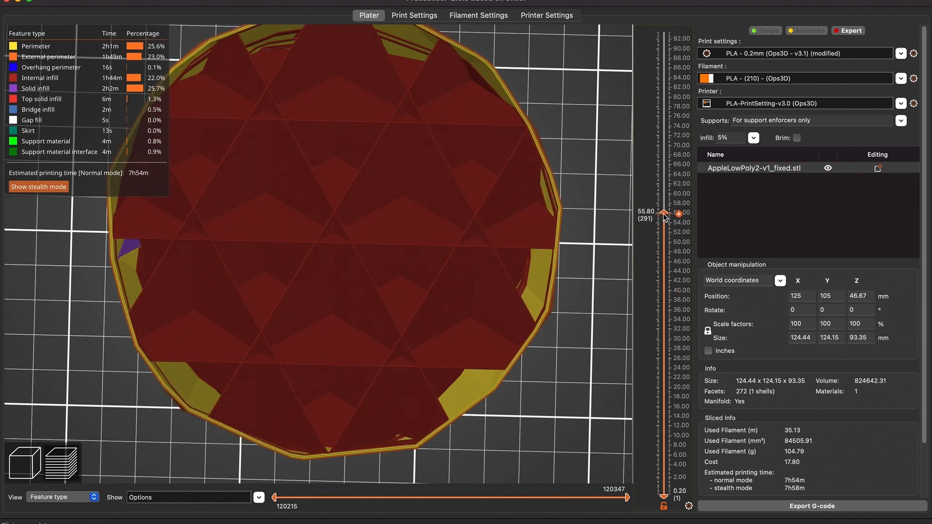
left_click(665, 173)
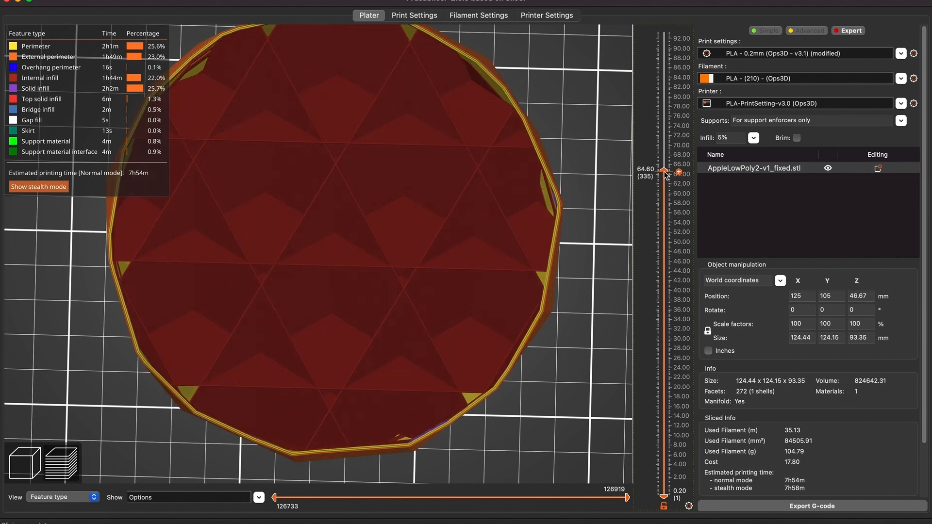
left_click(665, 132)
scroll(618, 134, "down", 5)
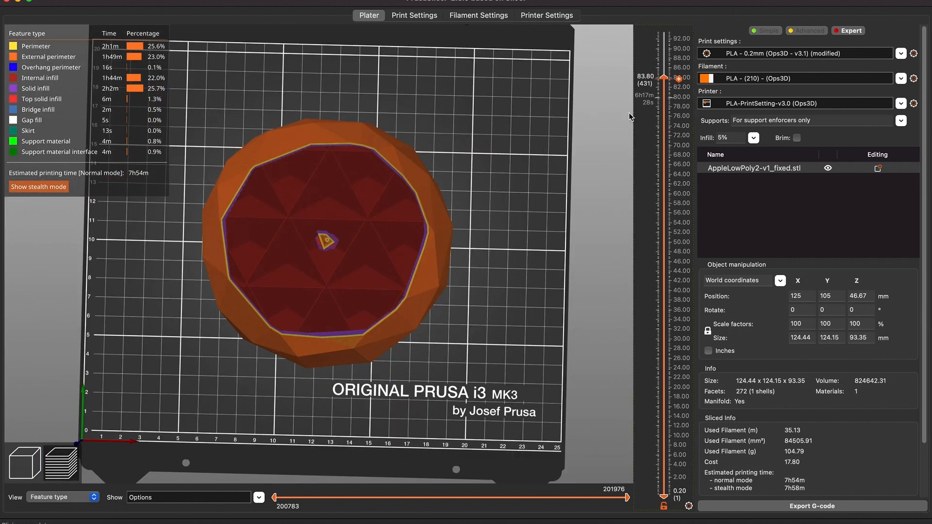
left_click_drag(507, 376, 479, 355)
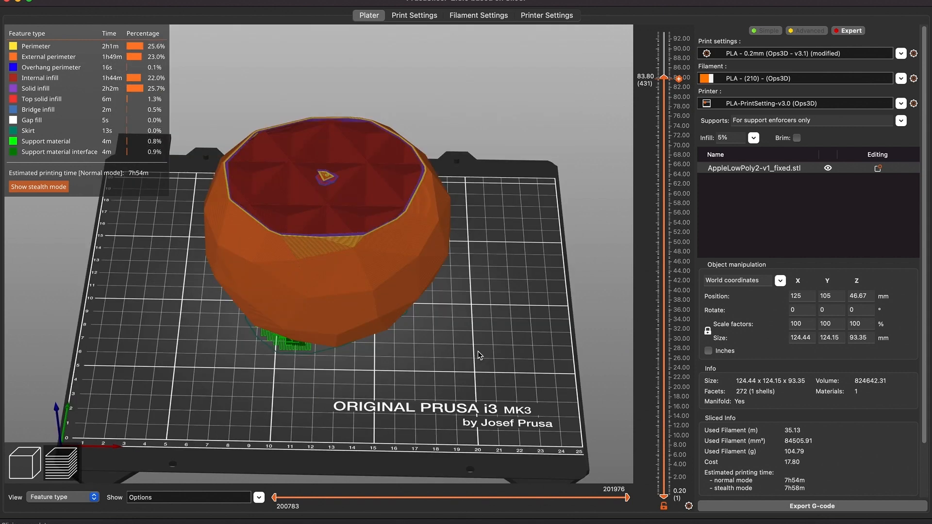
left_click_drag(480, 355, 483, 311)
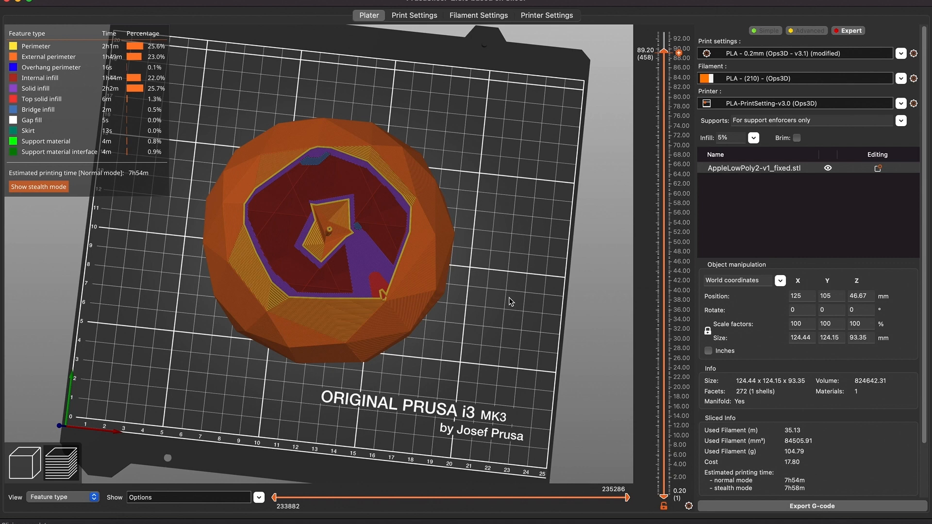
scroll(415, 173, "up", 5)
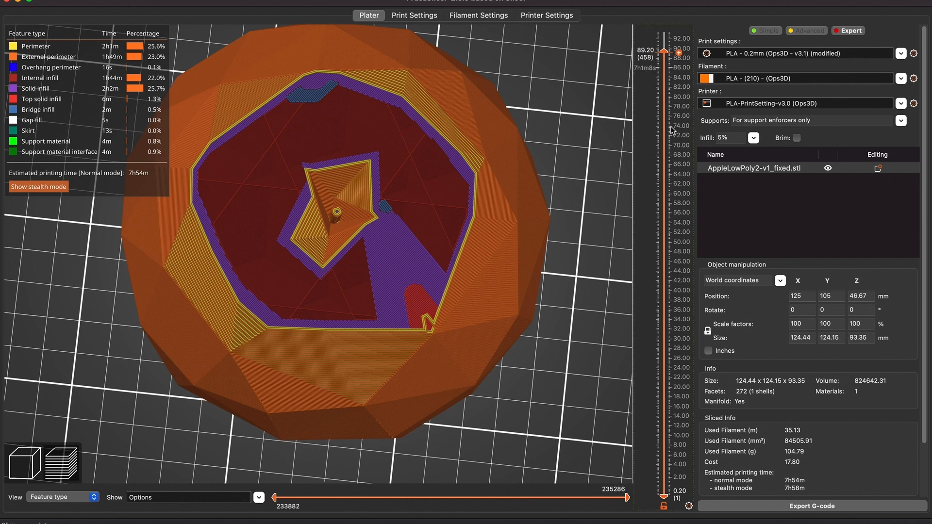
left_click_drag(664, 51, 665, 43)
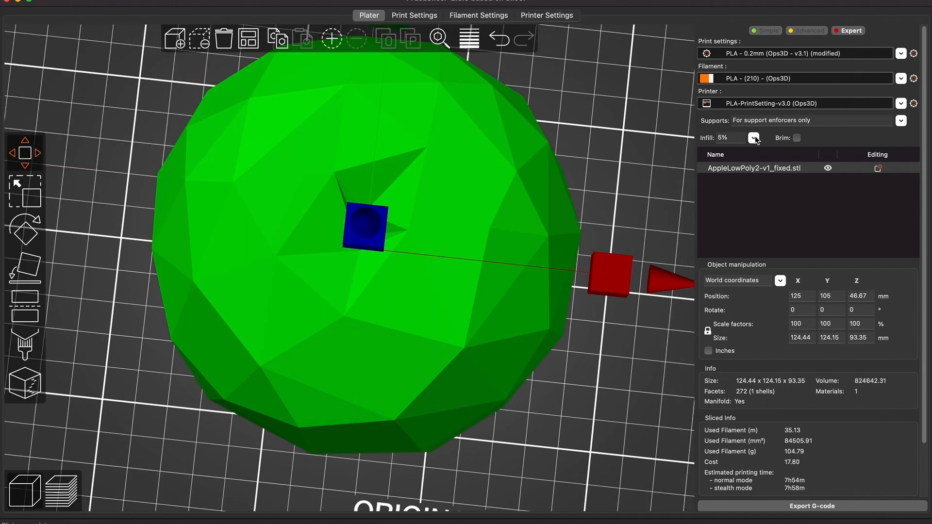
Set the infill density to 10% and slice the model again
left_click(755, 139)
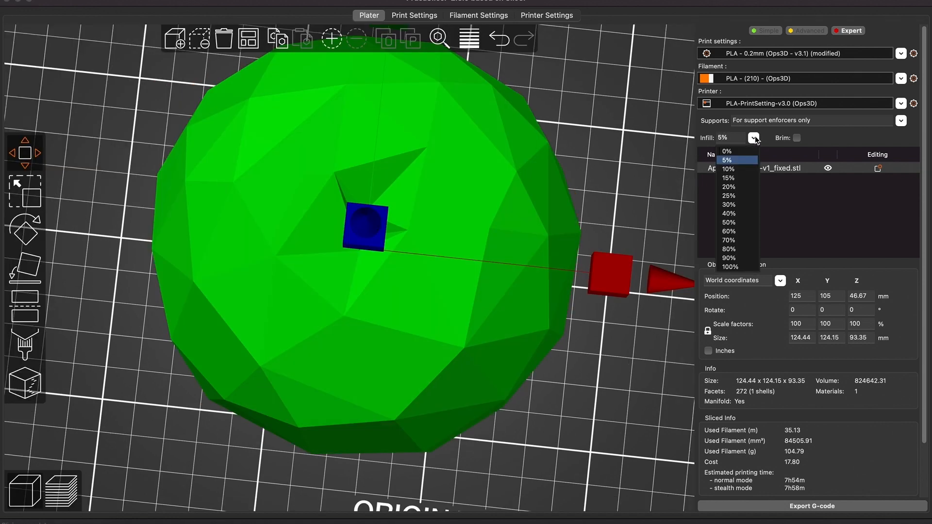
left_click(746, 168)
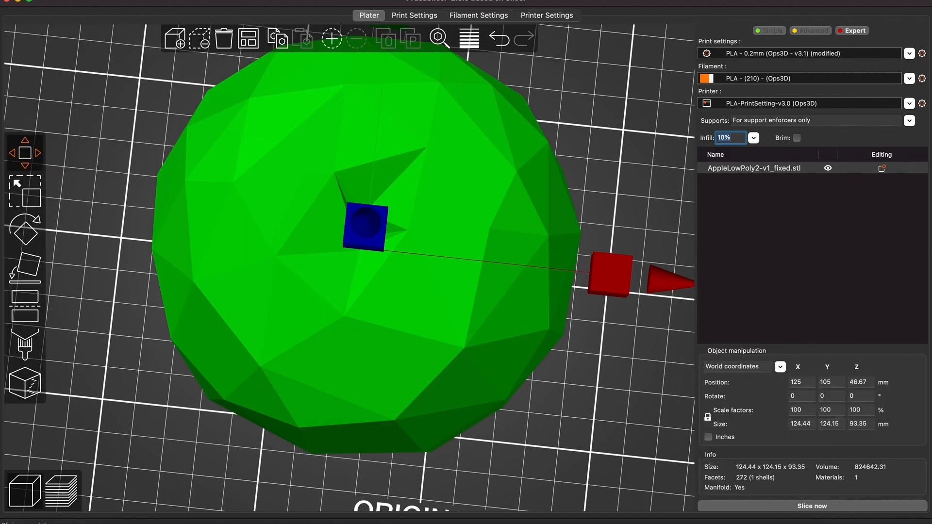
left_click(817, 506)
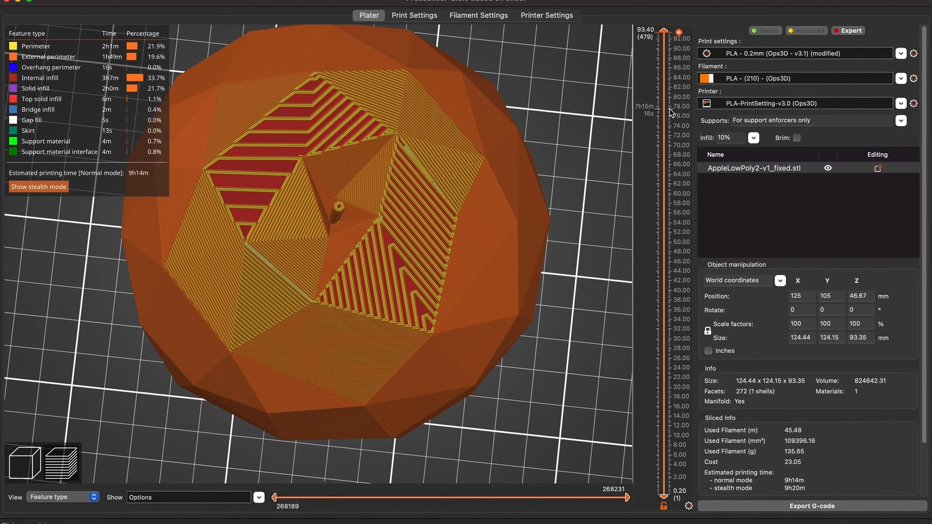
Step through the layers of the new slice with the layer slider to inspect the infill
left_click(668, 46)
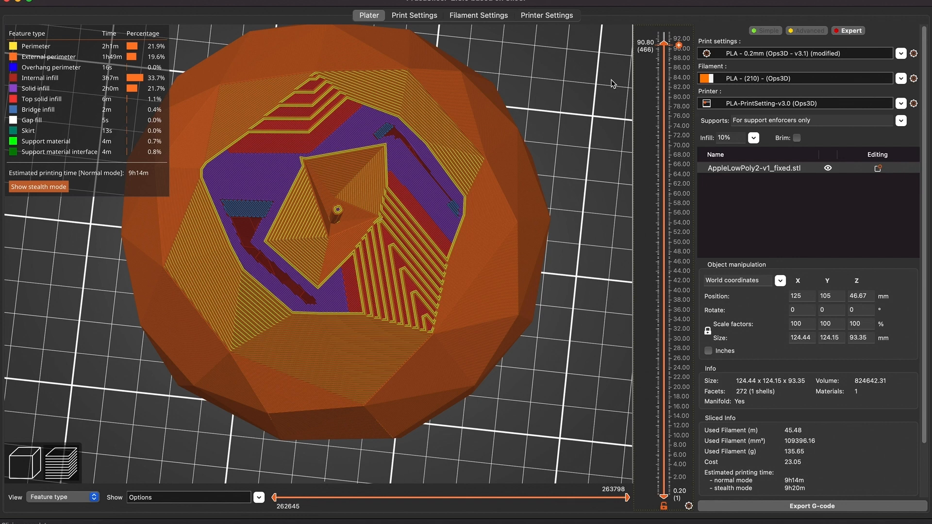
left_click(665, 169)
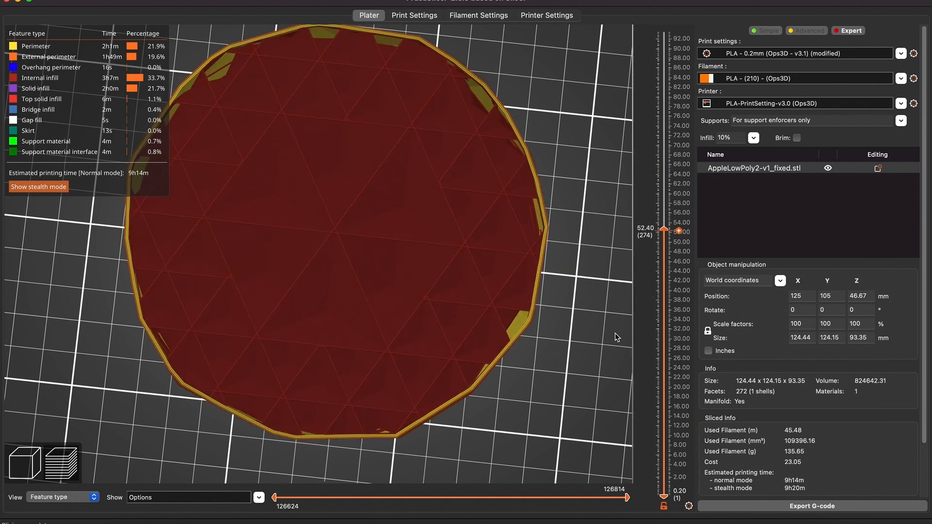
left_click(665, 305)
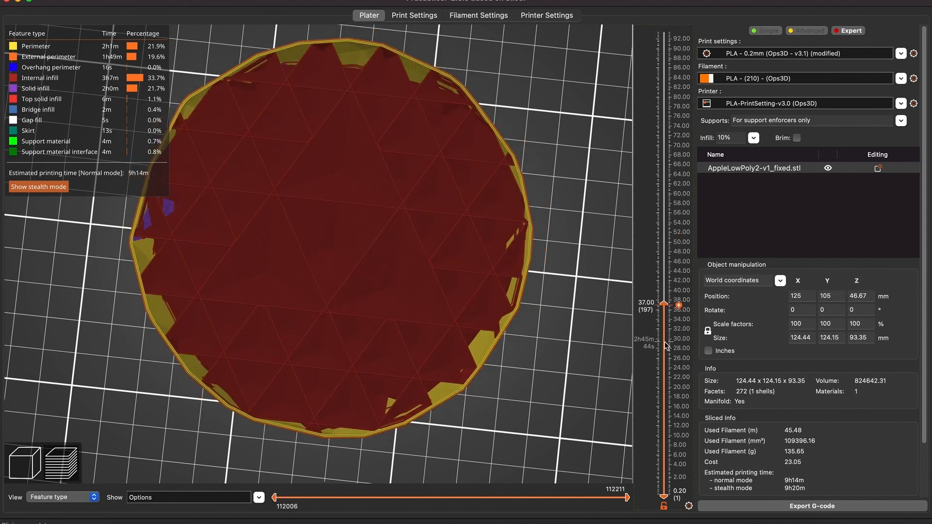
left_click(665, 359)
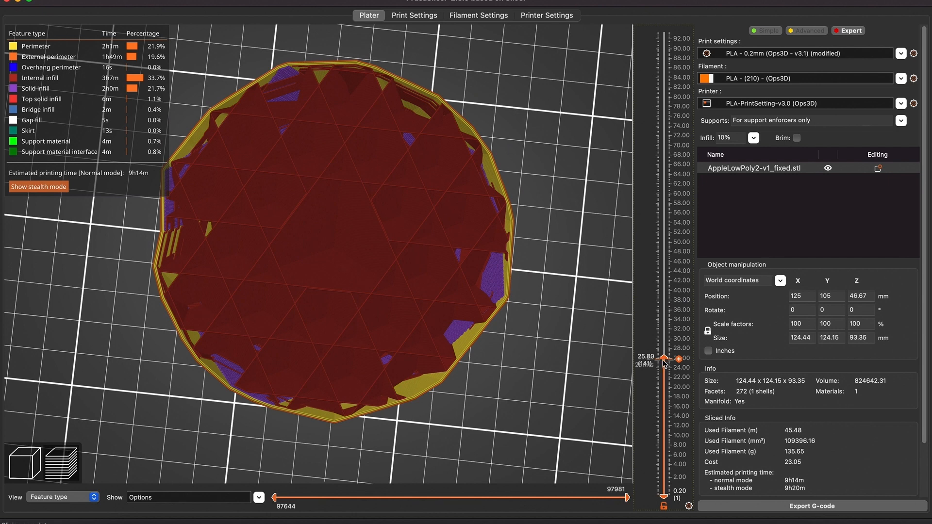
left_click(667, 384)
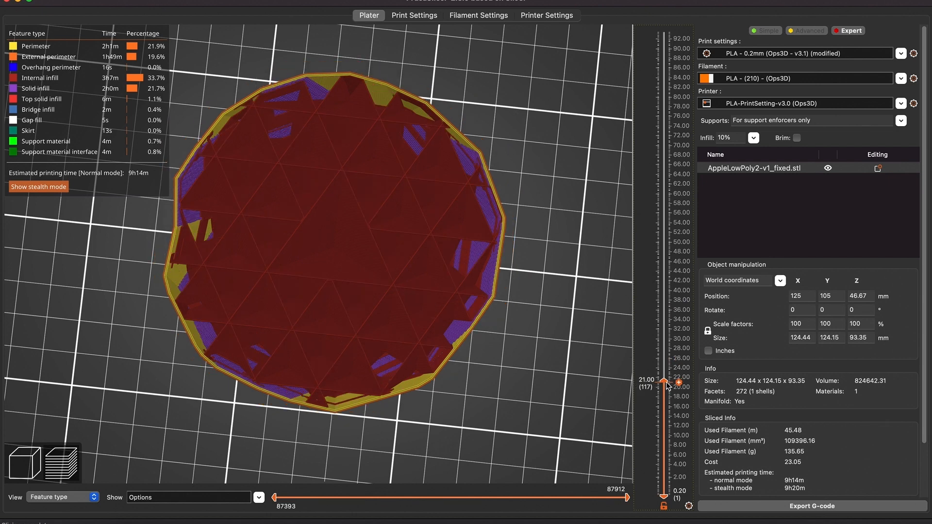
left_click(666, 409)
left_click(665, 422)
left_click(665, 447)
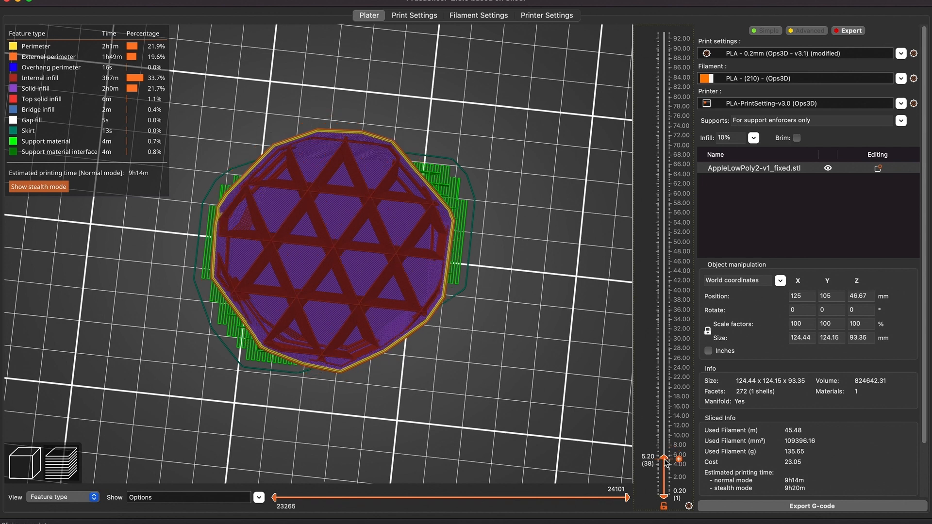
left_click(667, 467)
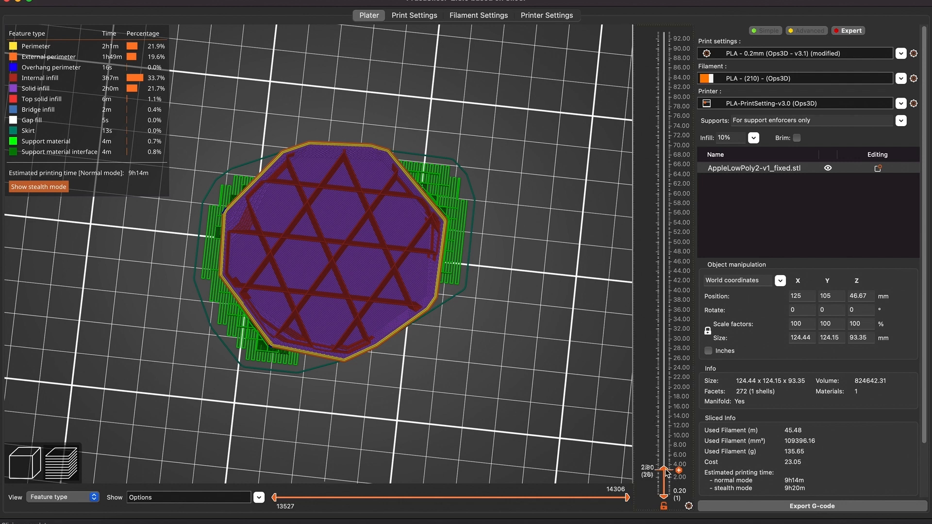
scroll(667, 475, "up", 1)
left_click_drag(667, 475, 671, 406)
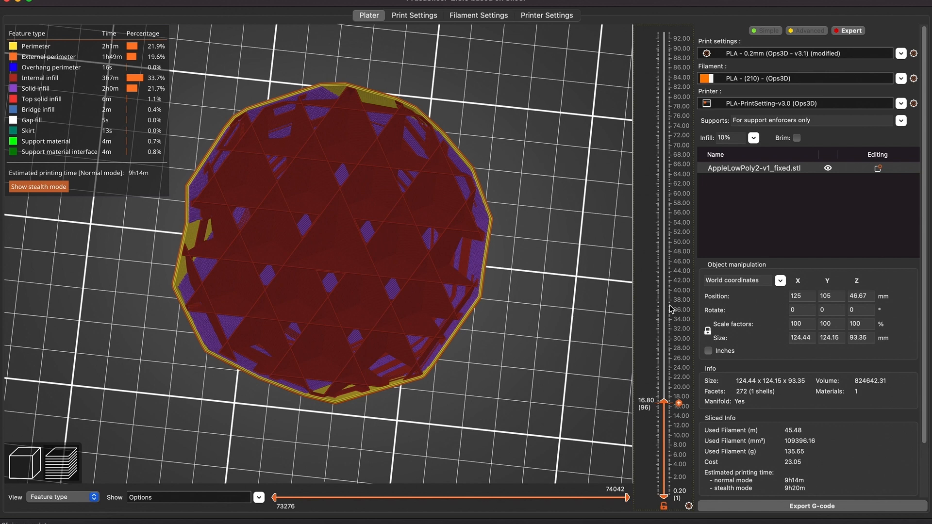
left_click_drag(669, 305, 665, 21)
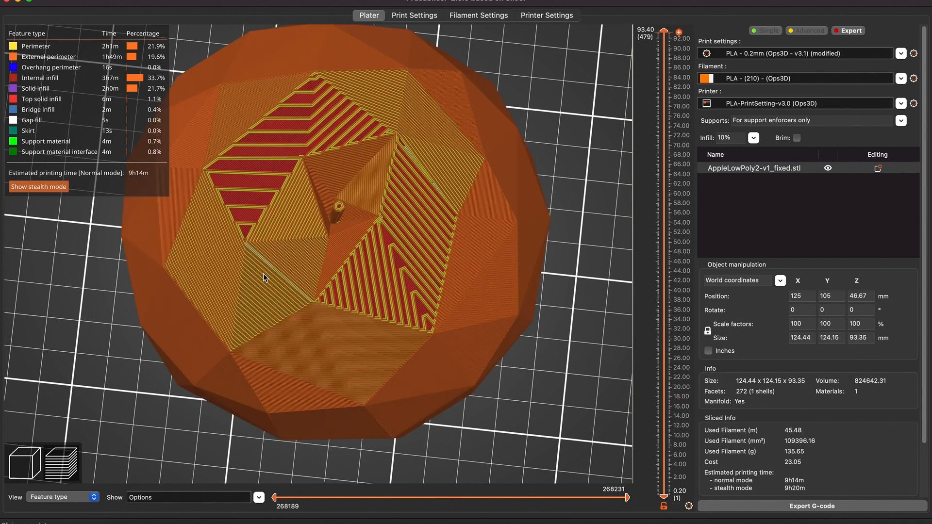
Change the infill pattern to Support Cubic and slice the model again
scroll(429, 213, "down", 4)
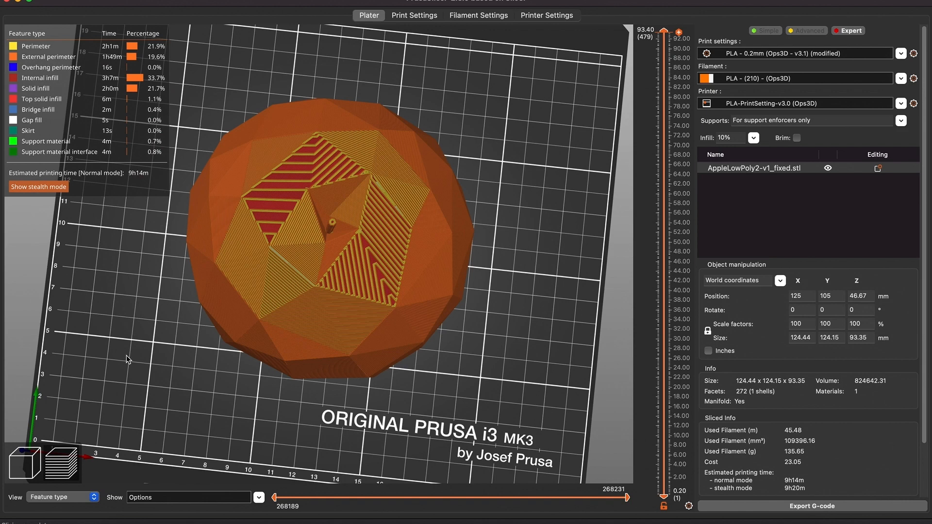
key("Tab")
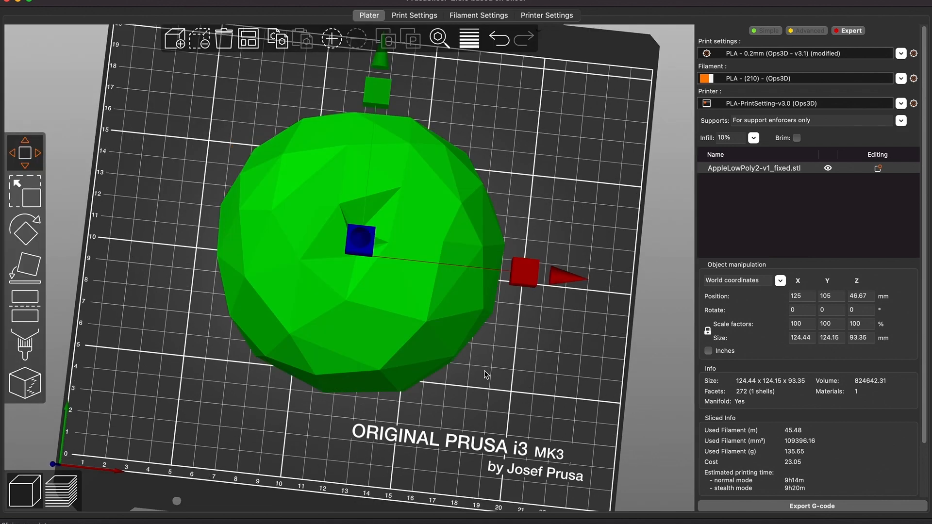
left_click(914, 54)
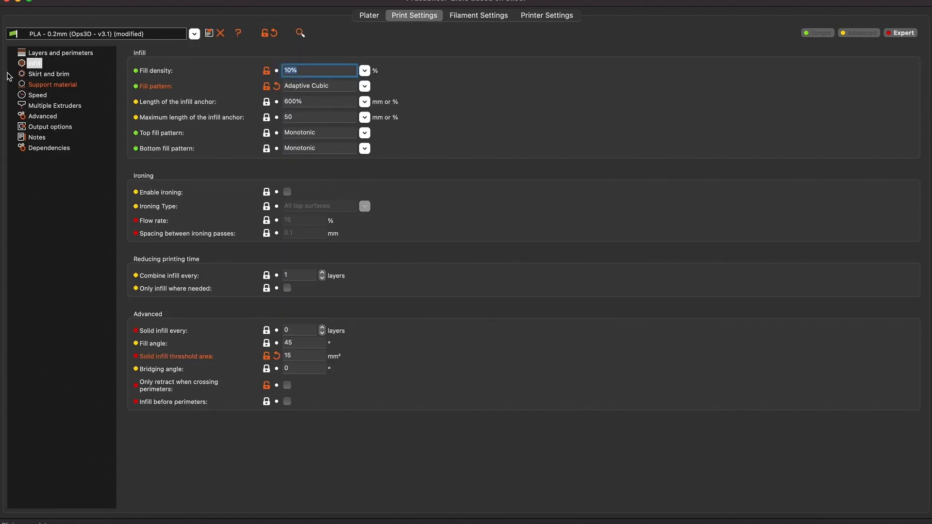
left_click(365, 86)
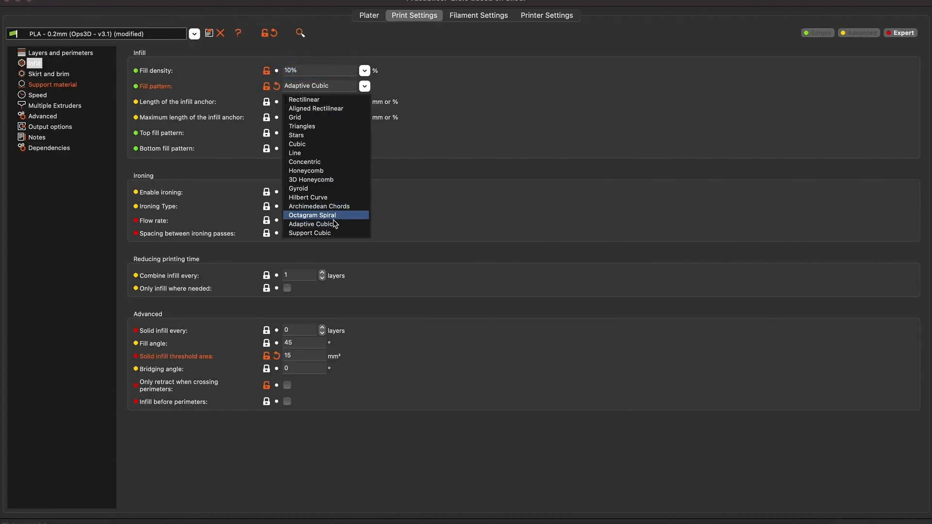
left_click(324, 233)
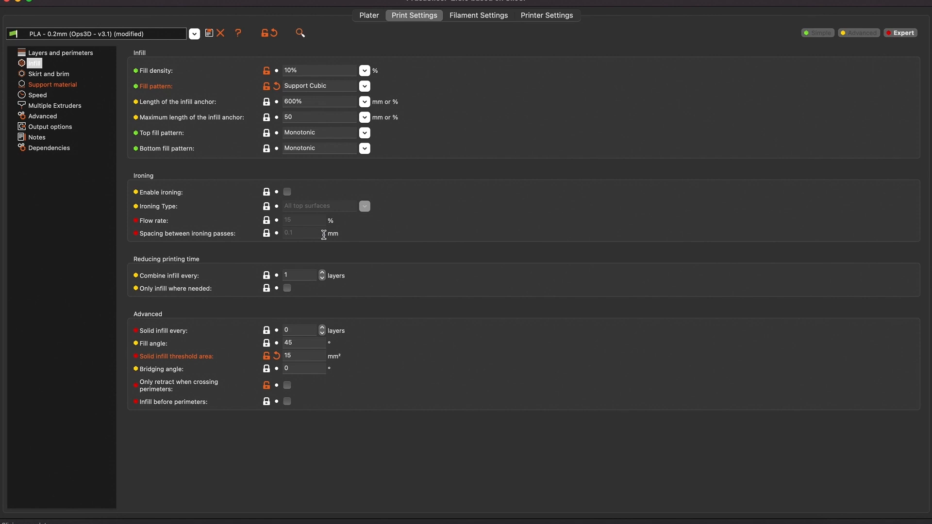
left_click(369, 15)
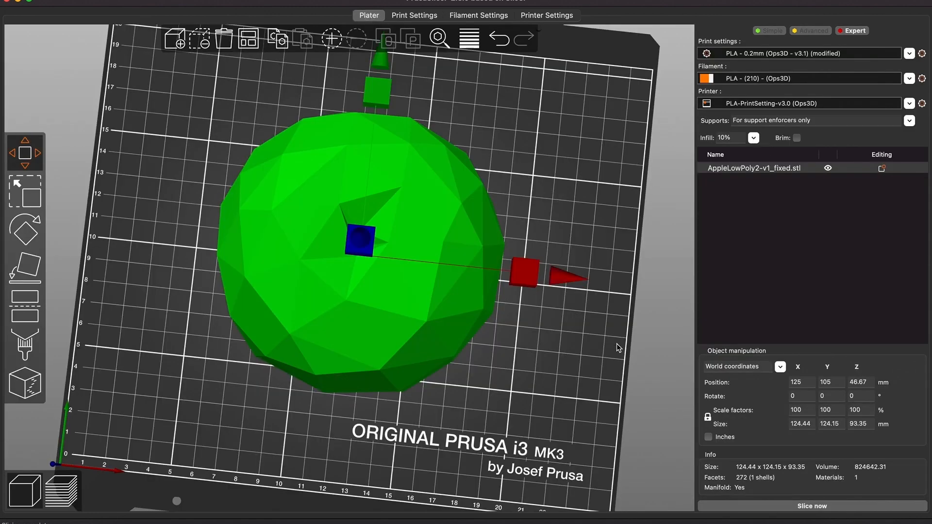
left_click(739, 506)
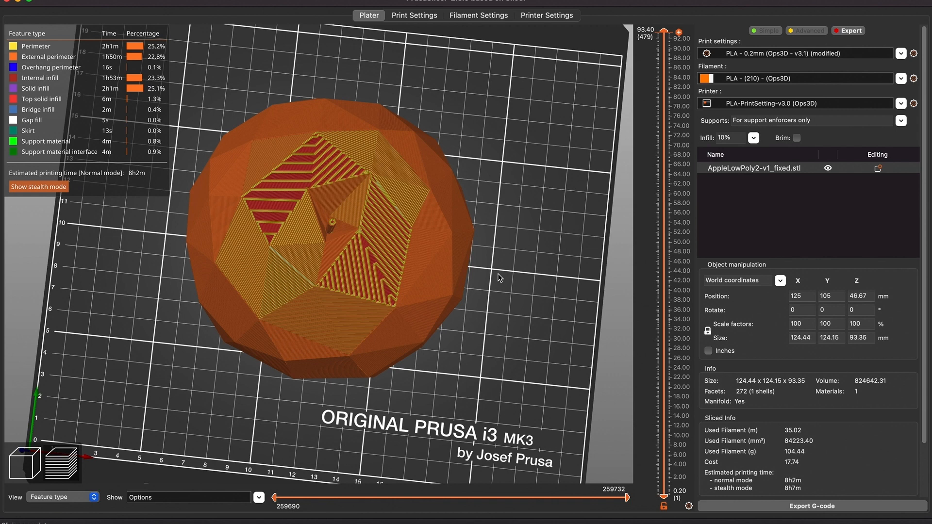
Move the layer slider through the upper, middle and lower layers to inspect the Support Cubic infill
left_click_drag(663, 33, 665, 172)
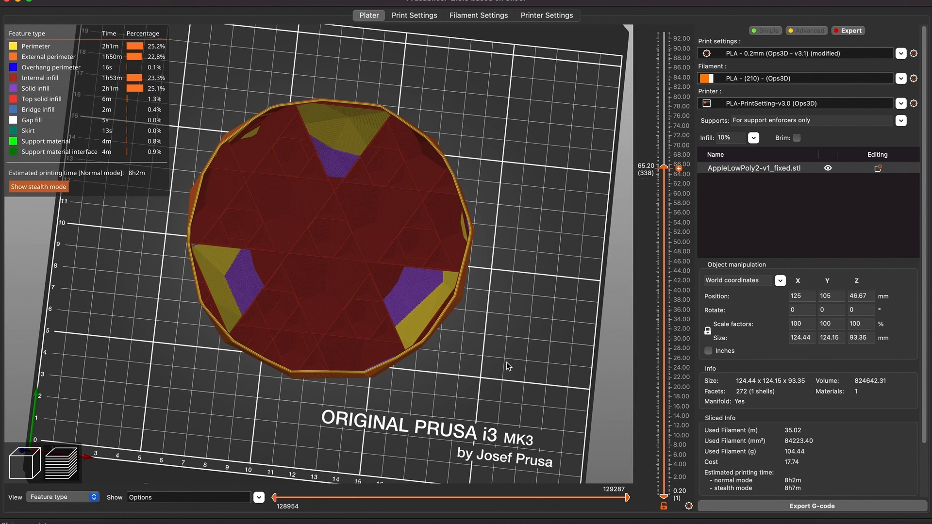
left_click_drag(507, 363, 506, 376)
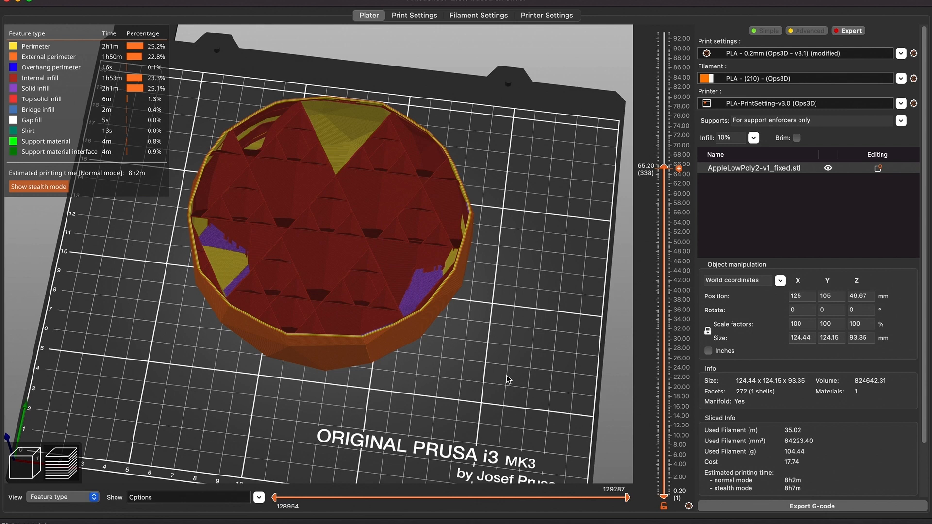
left_click_drag(507, 379, 412, 215)
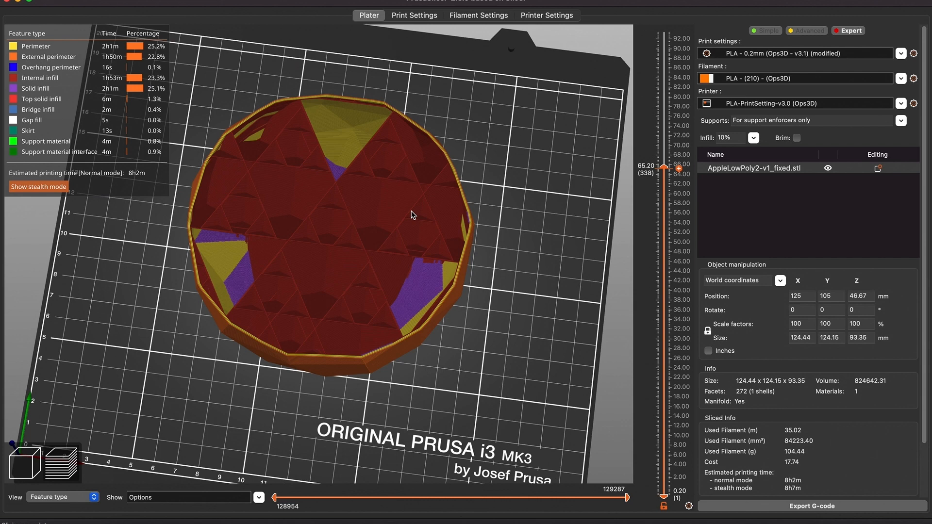
left_click_drag(412, 215, 487, 334)
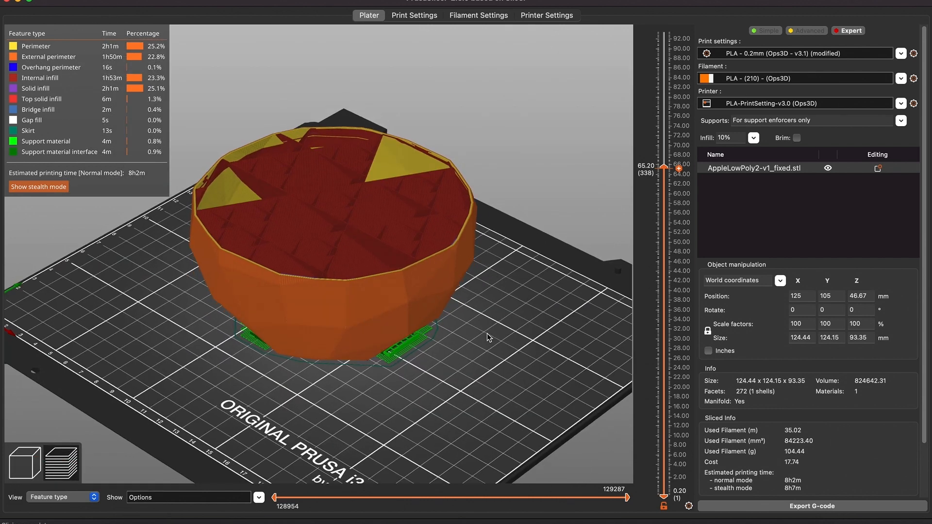
left_click_drag(487, 333, 392, 243)
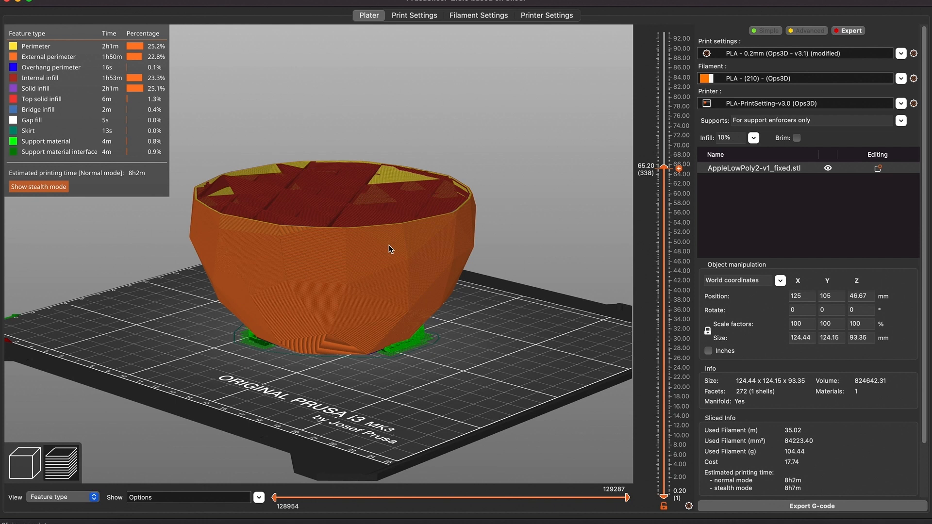
scroll(665, 185, "down", 10)
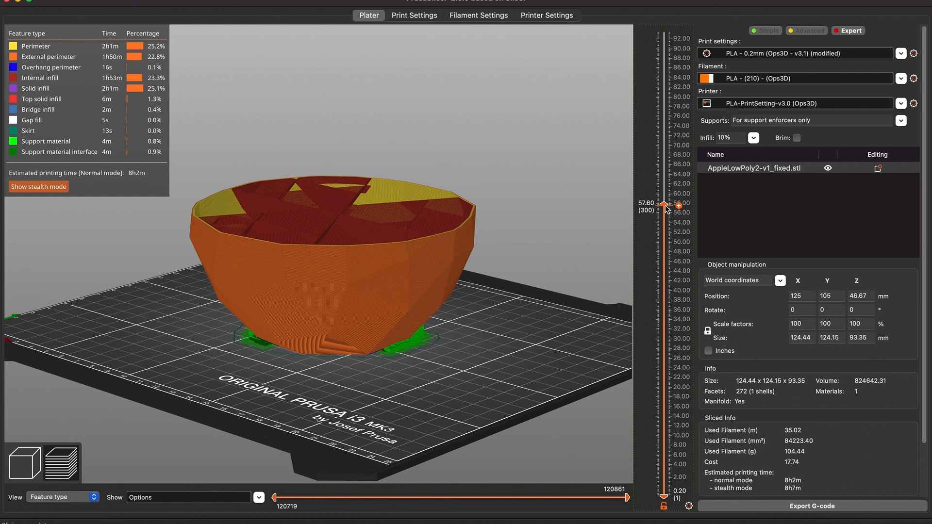
left_click(662, 252)
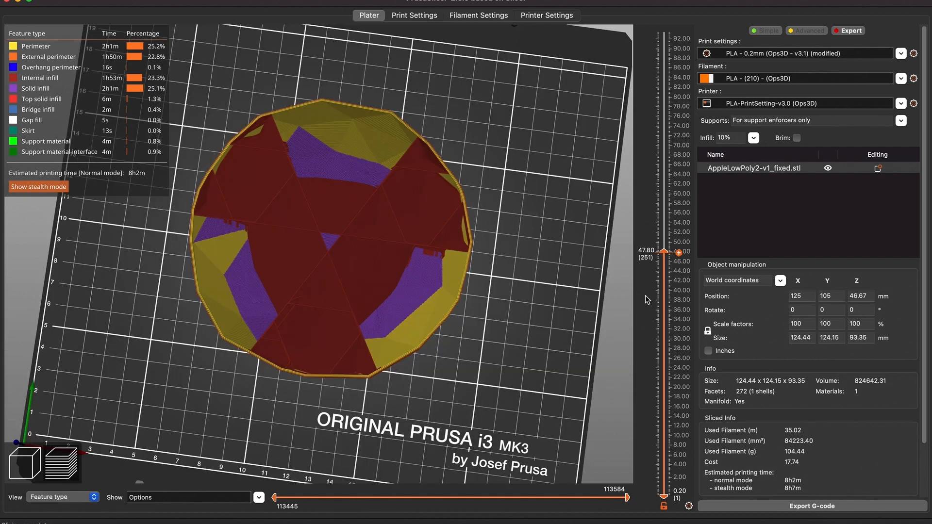
left_click(664, 332)
left_click(665, 357)
left_click(665, 397)
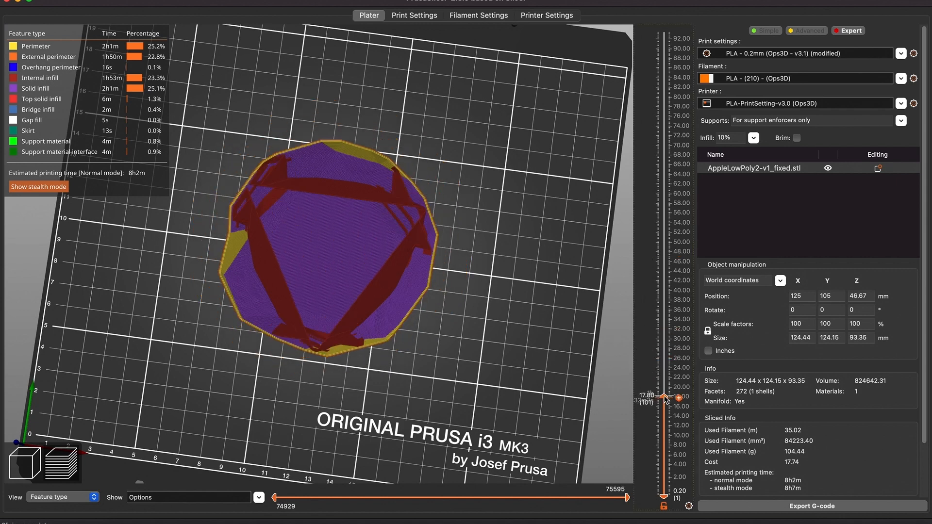
scroll(666, 399, "up", 2)
left_click_drag(664, 422, 666, 452)
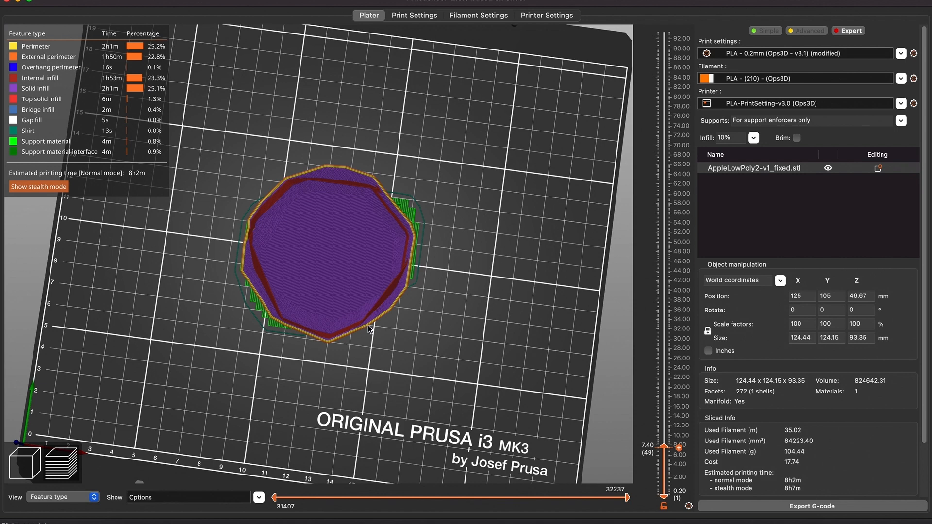
left_click_drag(664, 447, 664, 412)
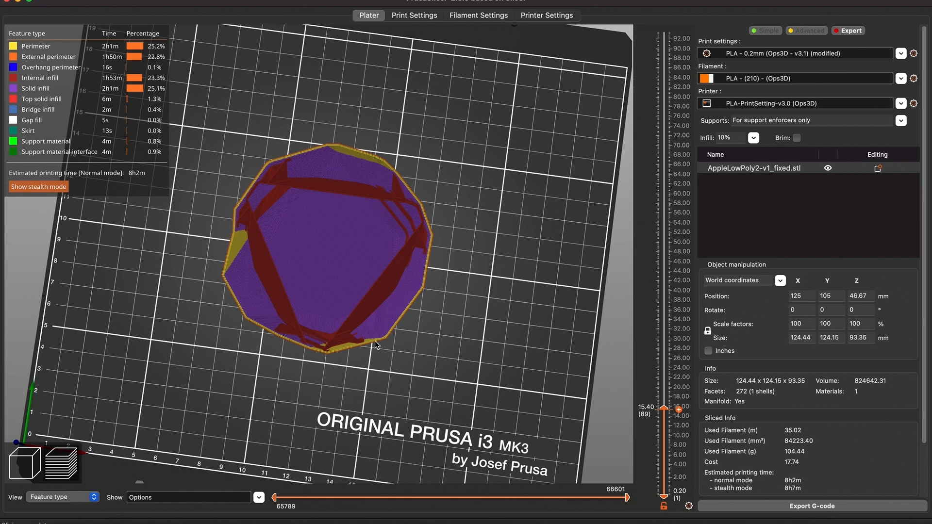
left_click_drag(664, 409, 668, 297)
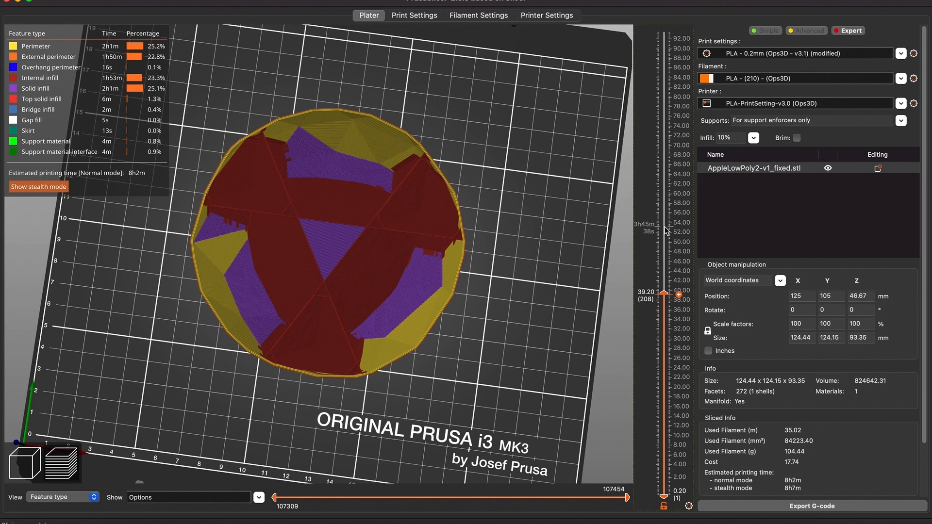
left_click_drag(666, 230, 667, 100)
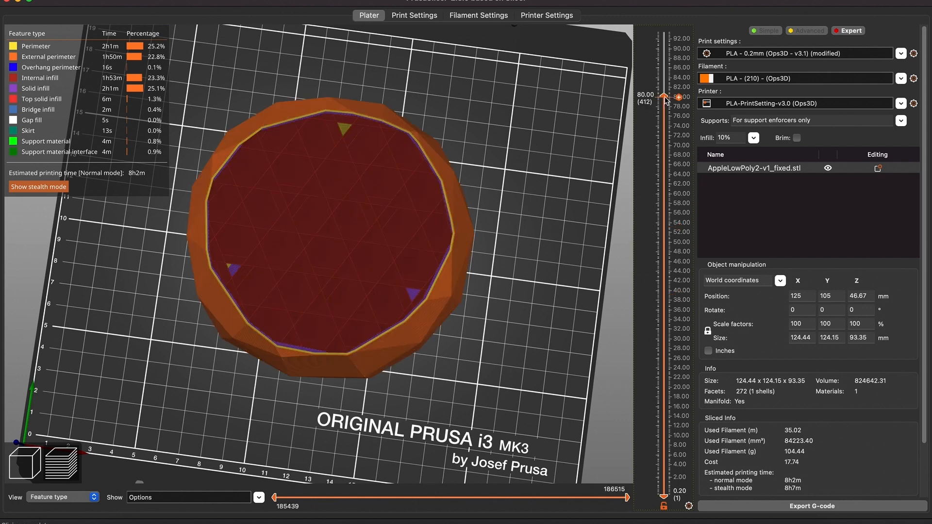
left_click(665, 157)
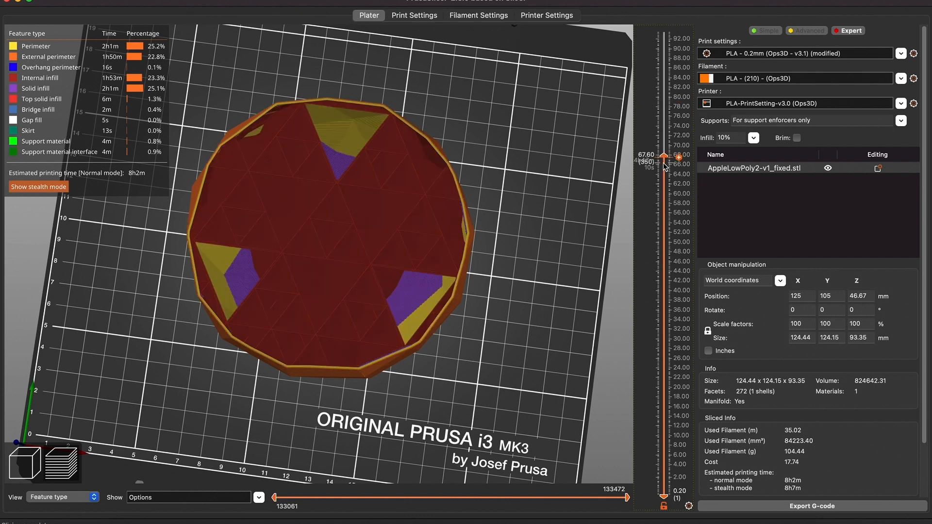
left_click_drag(665, 165, 666, 120)
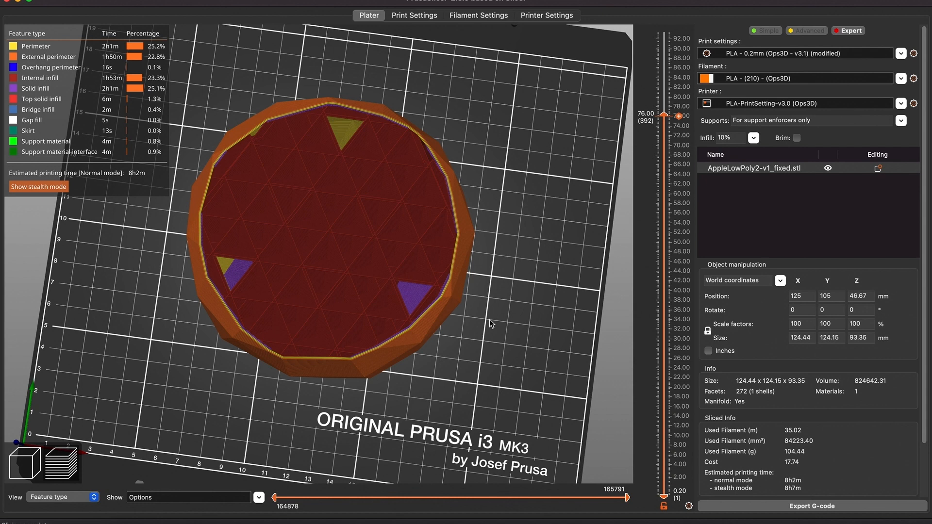
Orbit the model and step through the top layers to inspect the top surface infill
left_click_drag(489, 319, 482, 295)
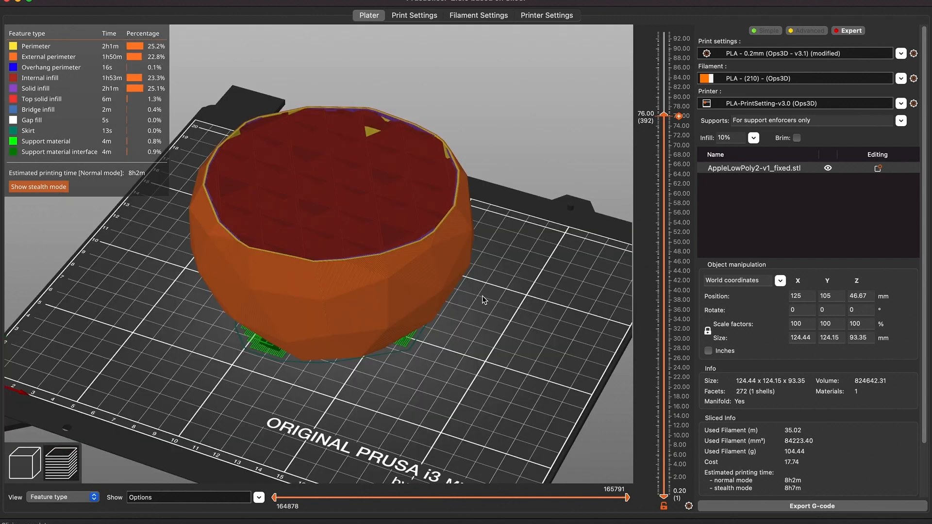
left_click_drag(482, 296, 222, 180)
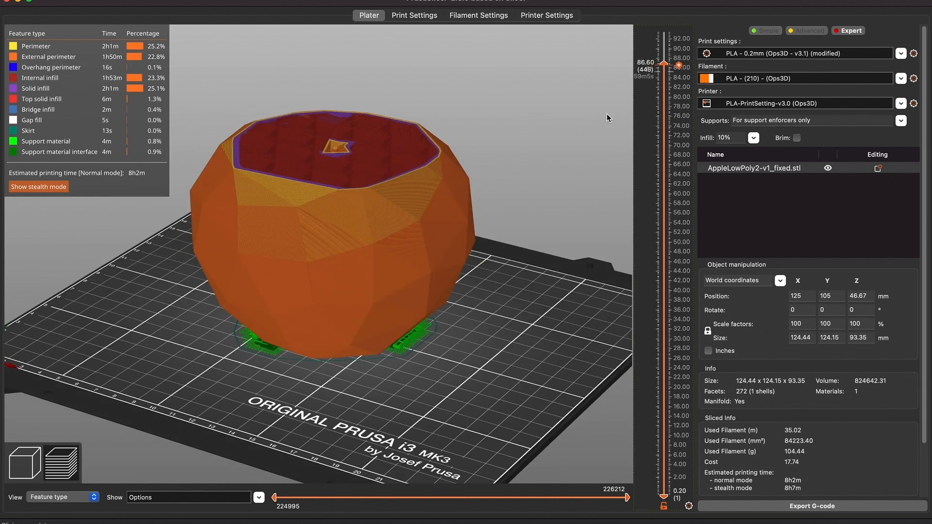
left_click(665, 48)
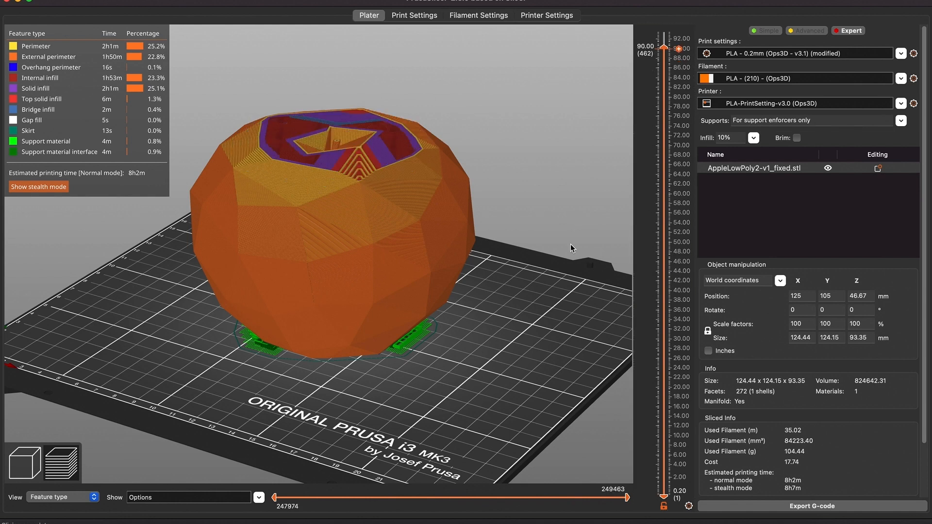
left_click_drag(571, 248, 577, 271)
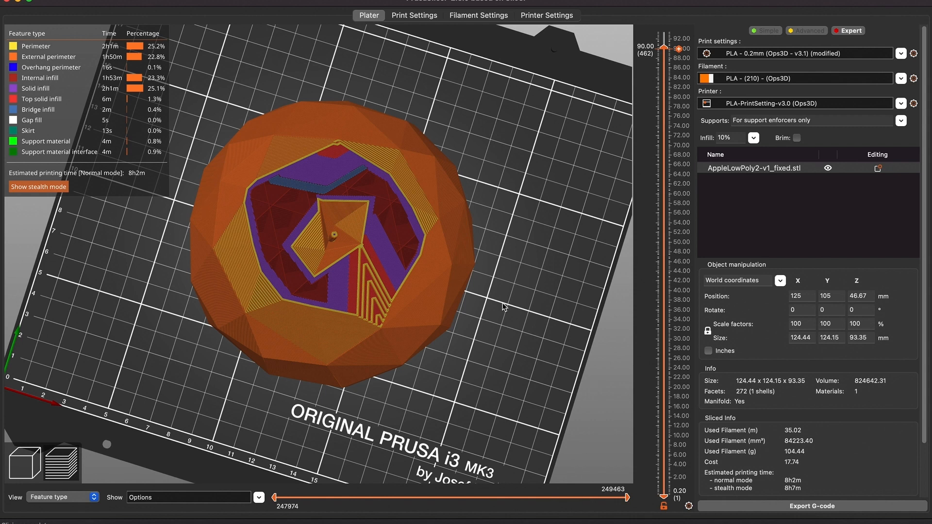
scroll(503, 307, "up", 5)
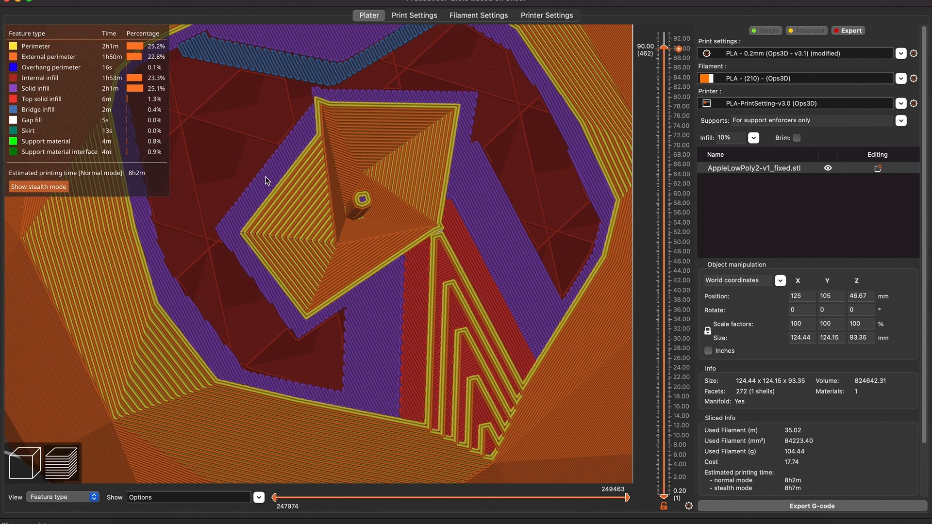
scroll(240, 48, "down", 3)
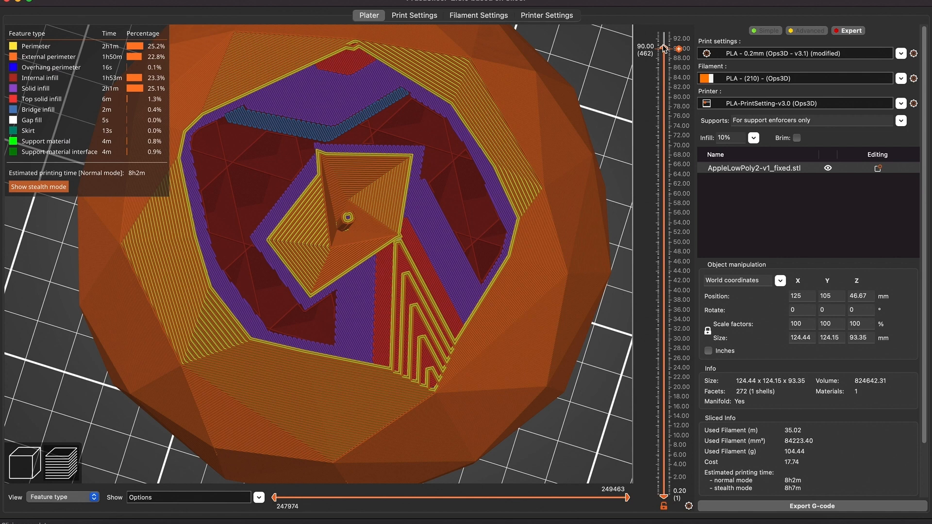
scroll(665, 47, "up", 5)
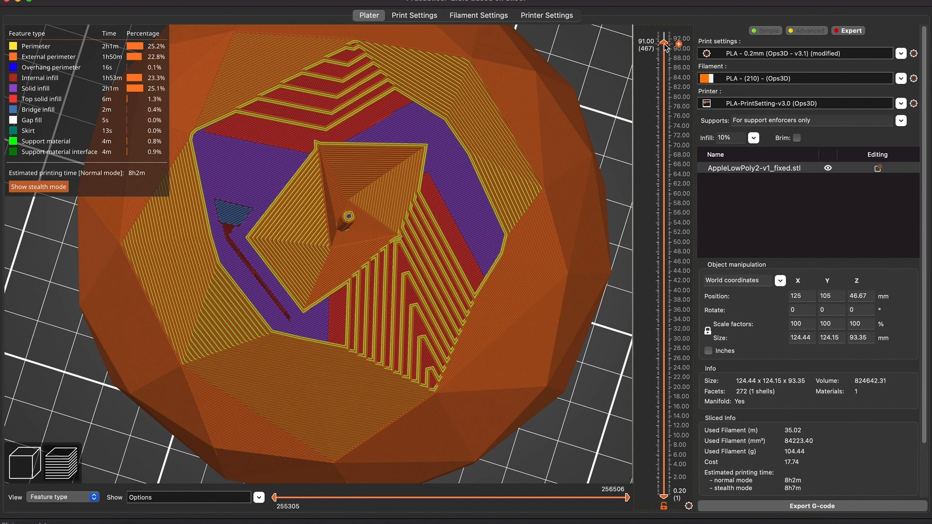
scroll(664, 47, "down", 3)
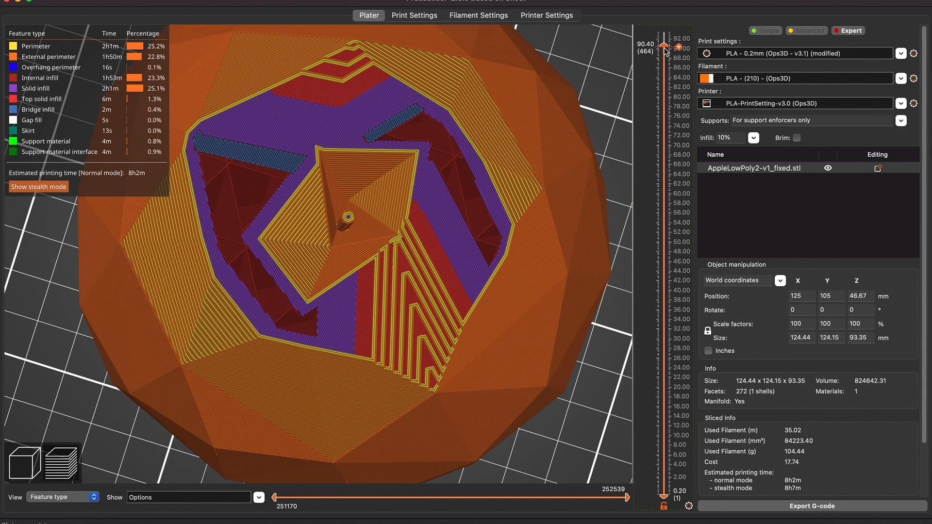
scroll(664, 49, "up", 3)
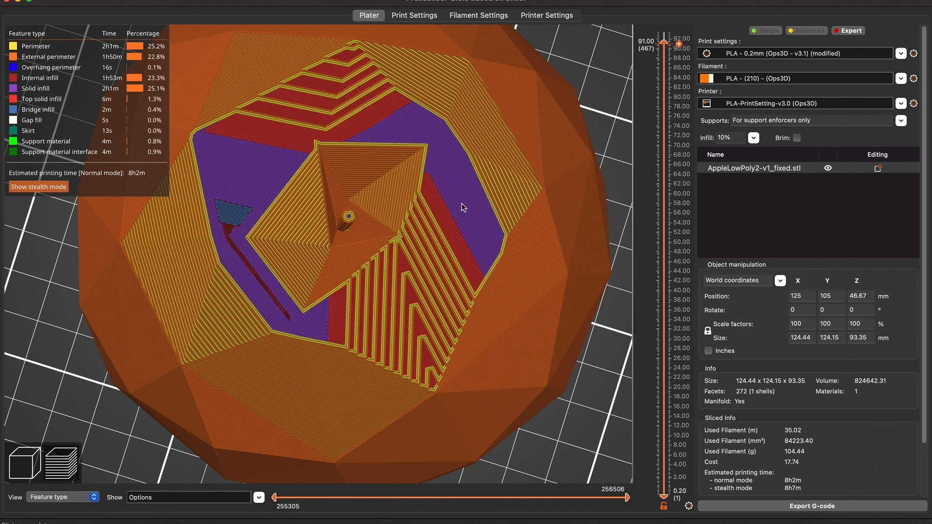
left_click_drag(663, 42, 666, 32)
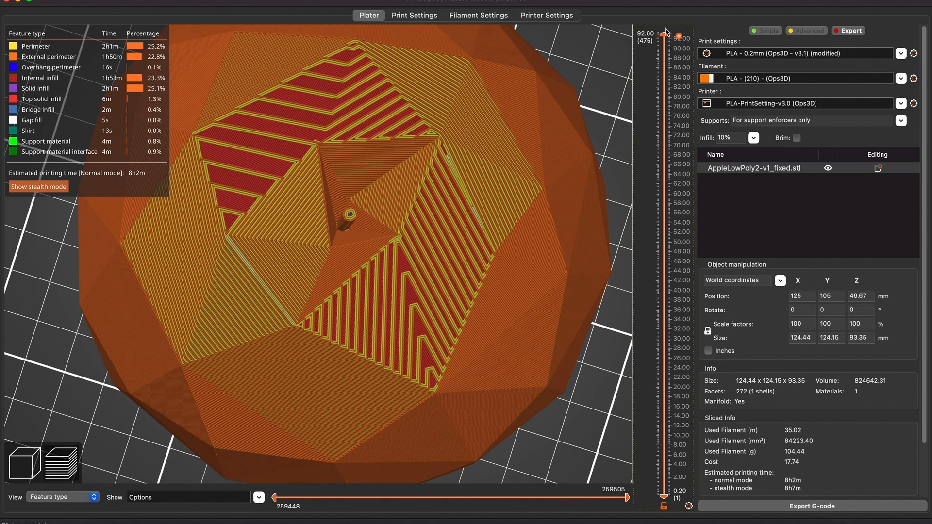
left_click_drag(666, 32, 664, 29)
scroll(494, 405, "down", 3)
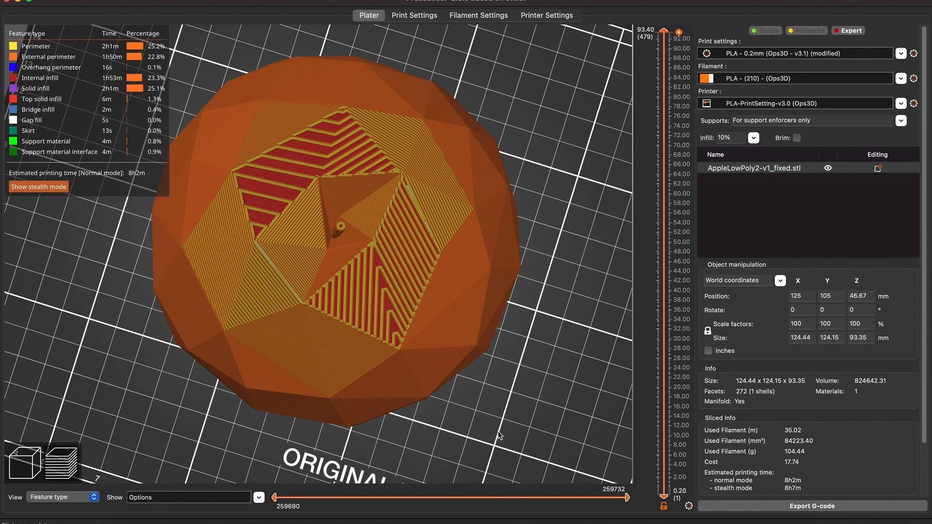
left_click_drag(500, 435, 495, 408)
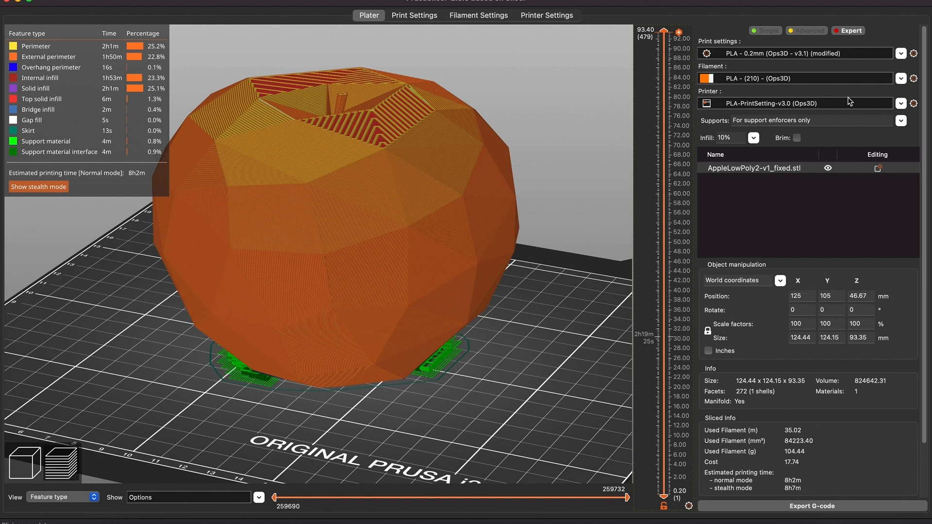
Open the print settings to review the infill and layers and perimeters pages, then return to the plater
left_click(913, 54)
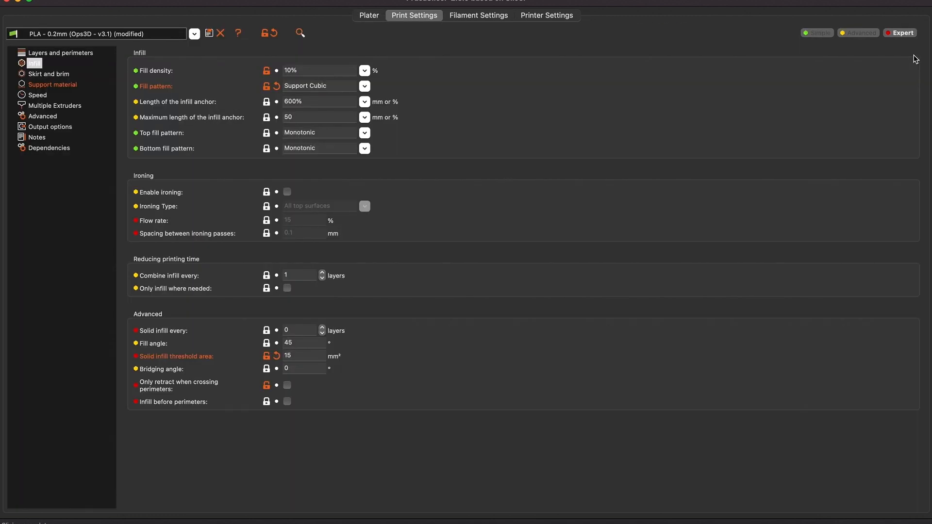
left_click(71, 53)
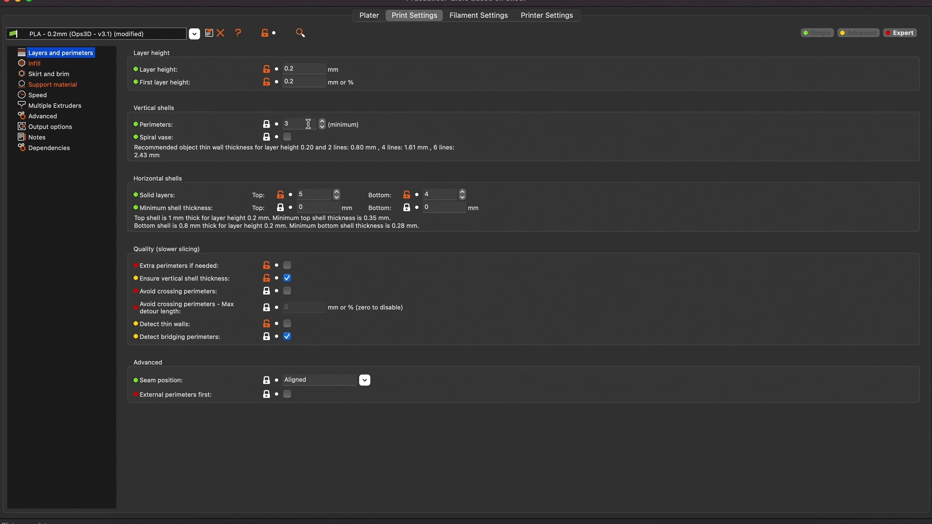
left_click(361, 16)
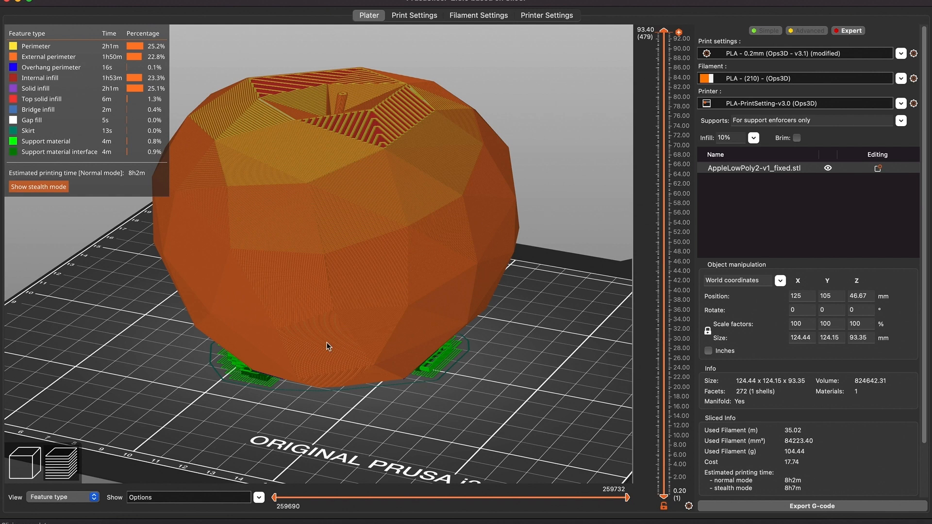
Zoom the sliced preview and move the layer slider down to inspect the lower layers of the print
scroll(327, 345, "down", 3)
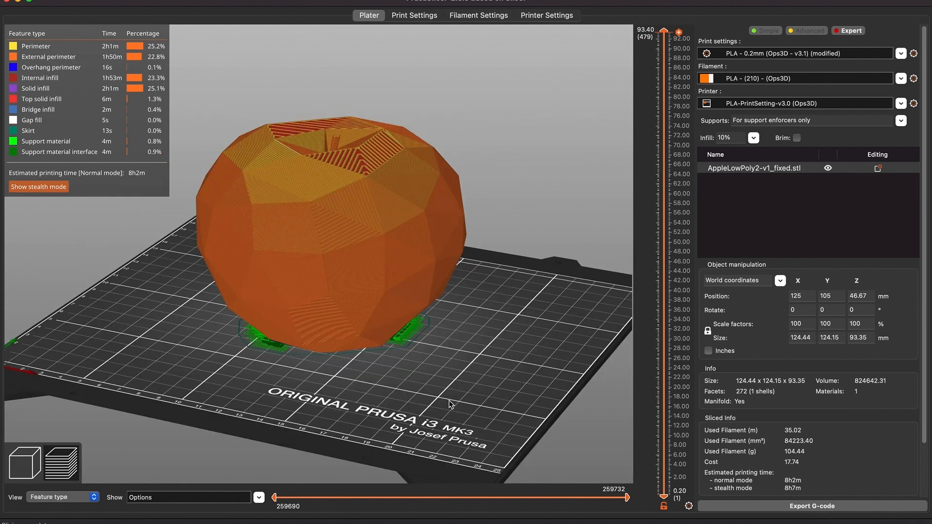
left_click_drag(485, 402, 483, 401)
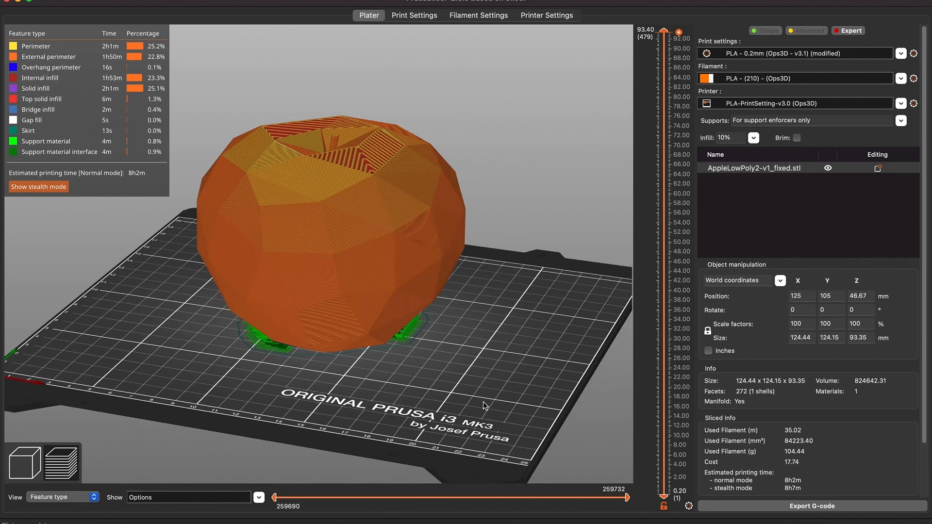
left_click(22, 473)
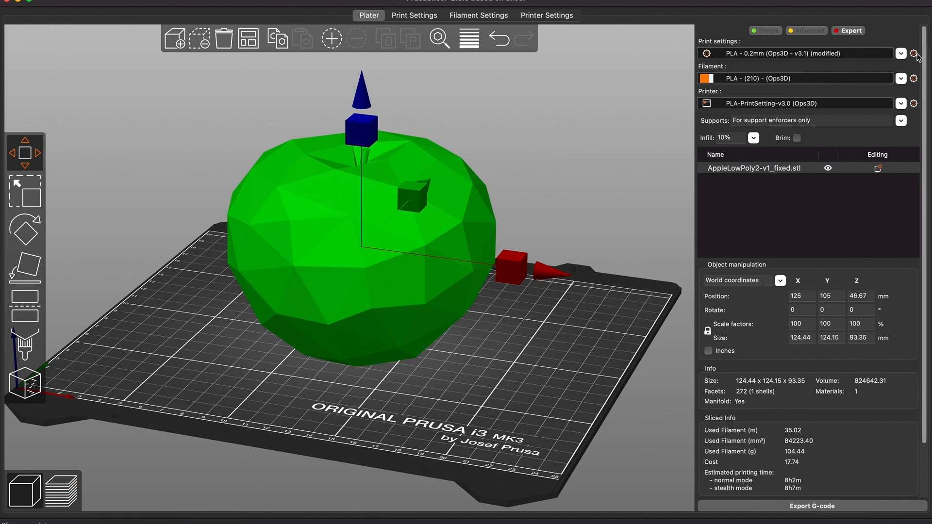
left_click(914, 54)
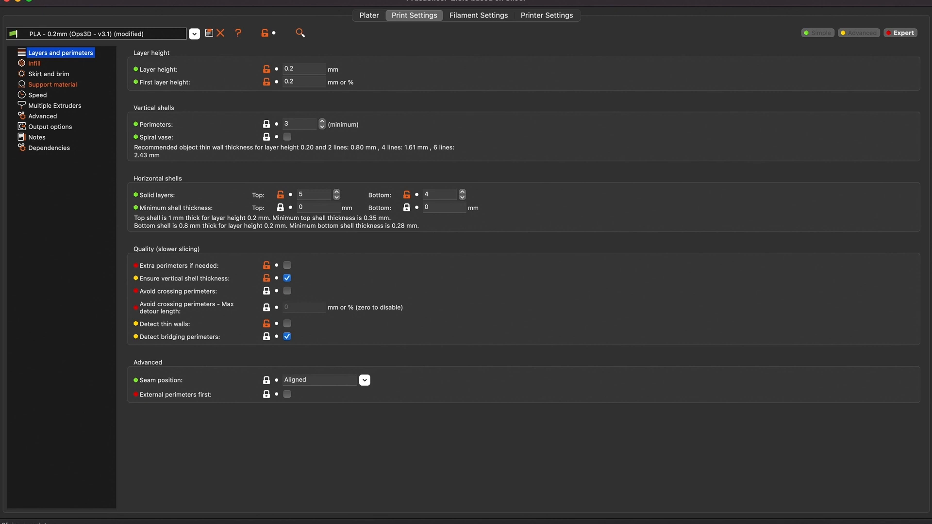
left_click(369, 15)
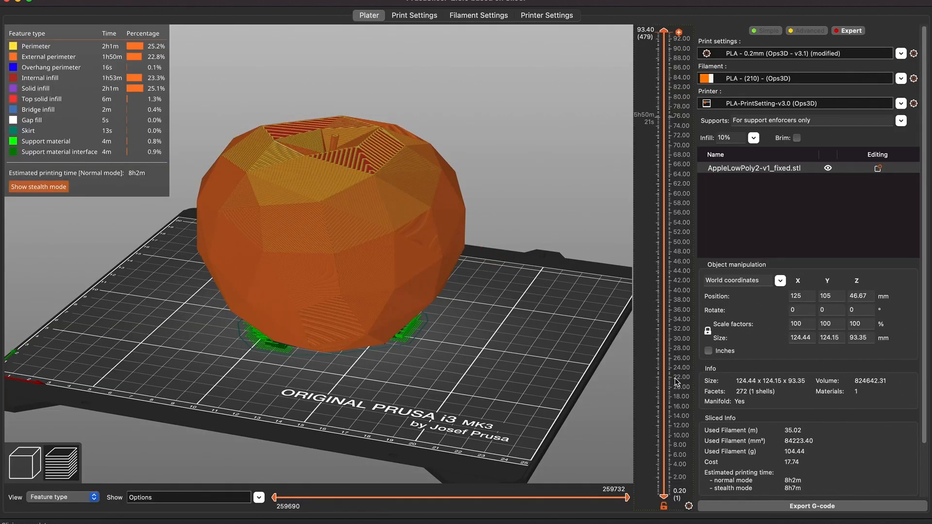
left_click_drag(663, 32, 664, 426)
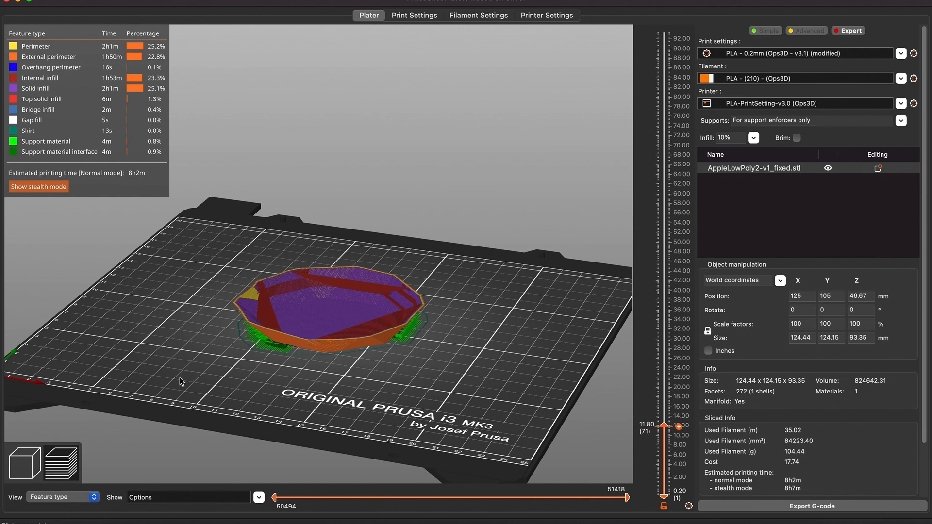
left_click(24, 463)
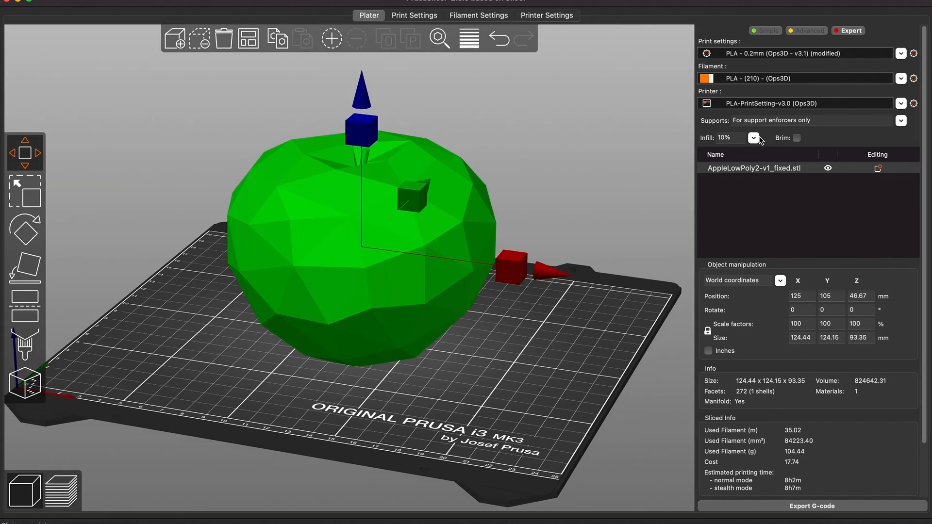
Change the infill pattern to Gyroid and the fill density to 5% in the print settings
left_click(914, 54)
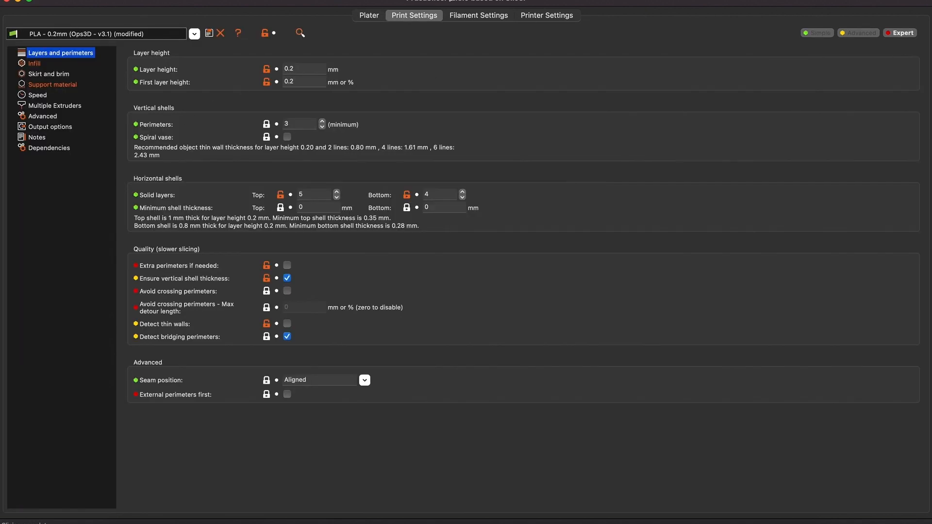
left_click(32, 63)
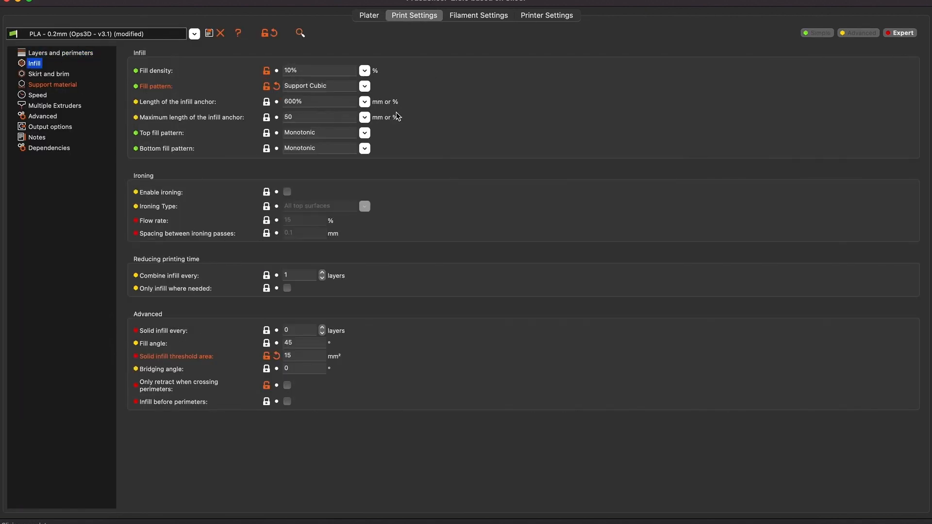
left_click(363, 86)
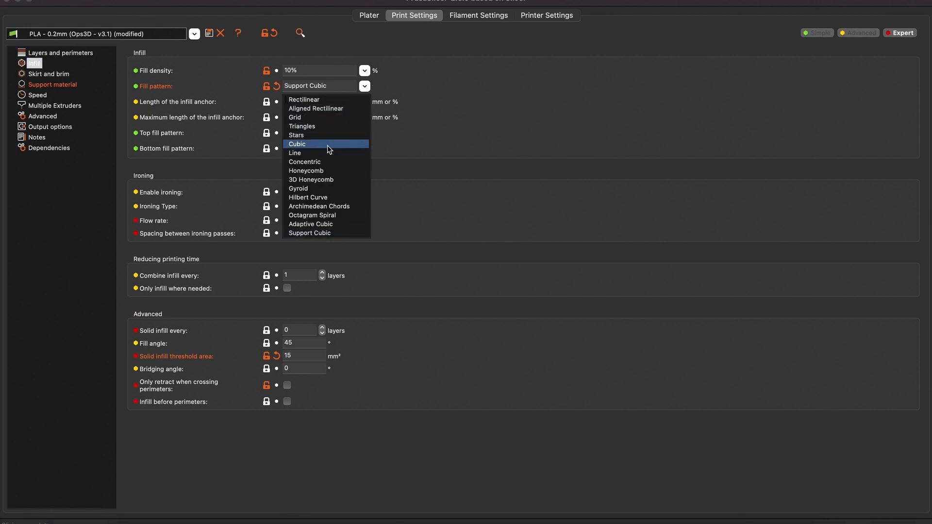
left_click(325, 188)
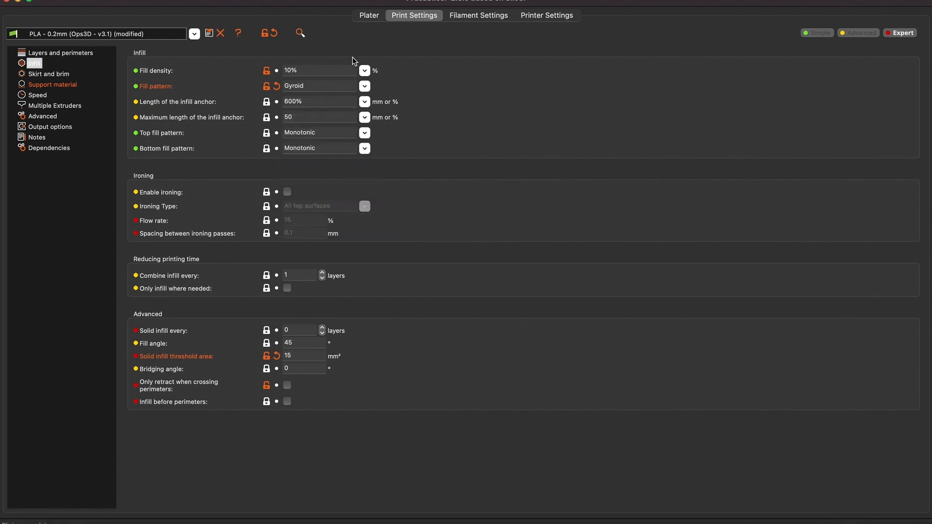
left_click(365, 70)
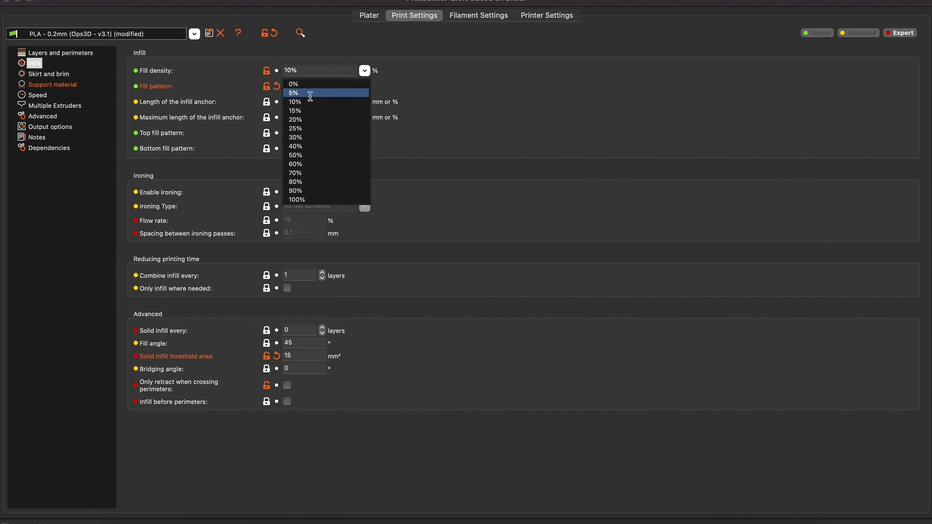
left_click(310, 96)
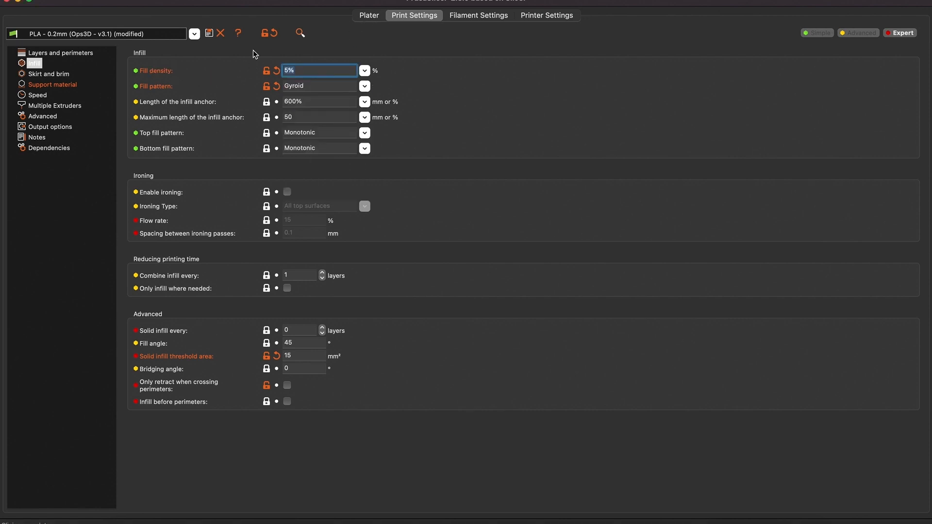
left_click(369, 15)
Add a box modifier to the apple object
left_click_drag(509, 460, 514, 458)
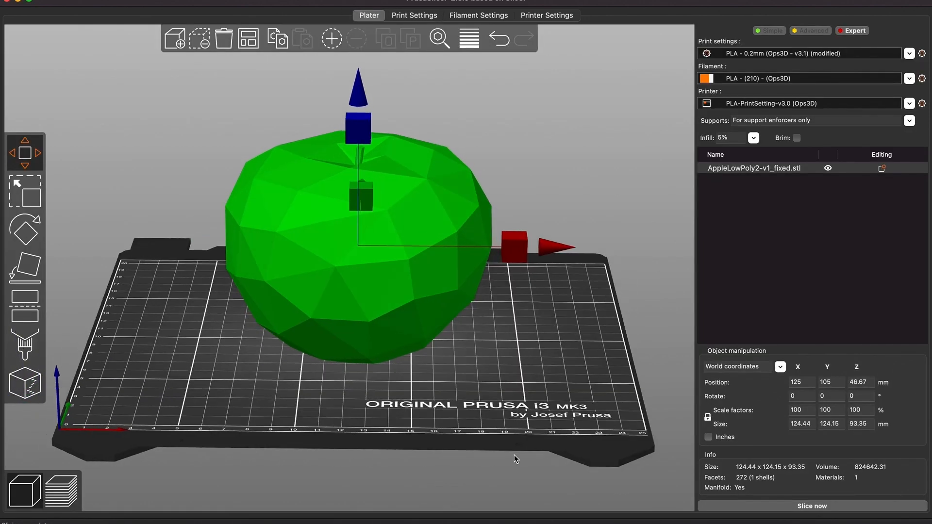
right_click(338, 258)
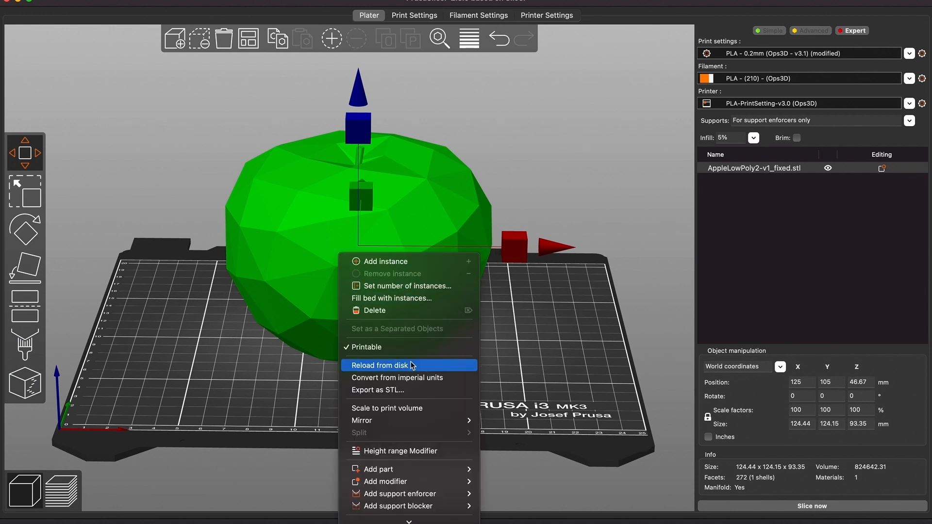
mouse_move(401, 482)
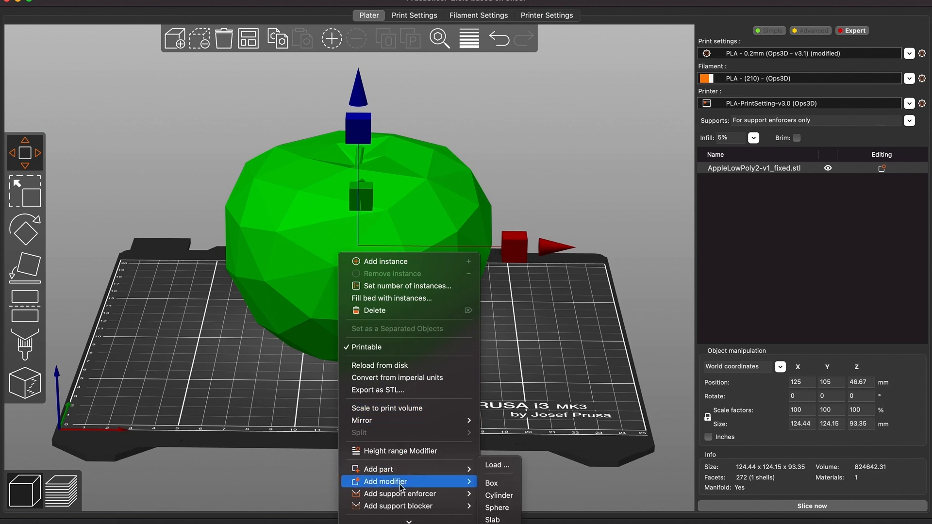
left_click(502, 483)
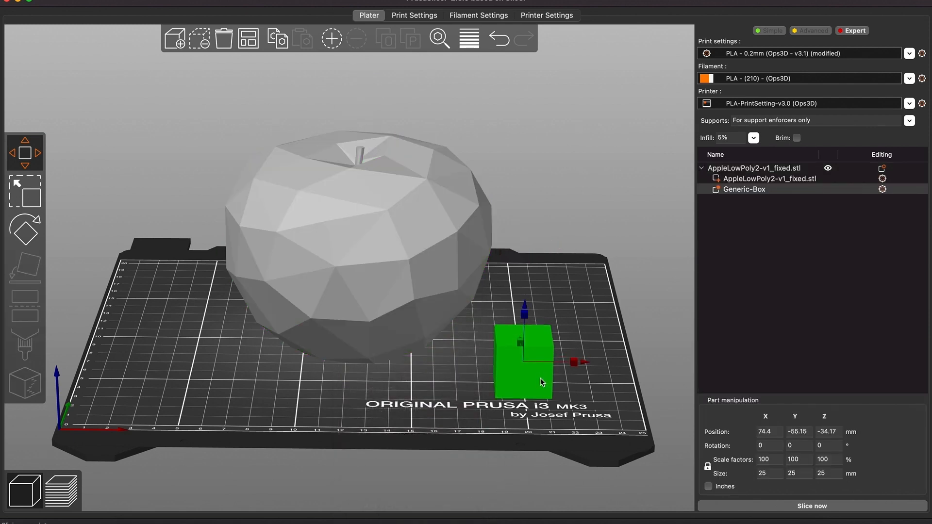
Move the box modifier to the centre of the apple in top view
left_click_drag(601, 388, 602, 402)
left_click(558, 430)
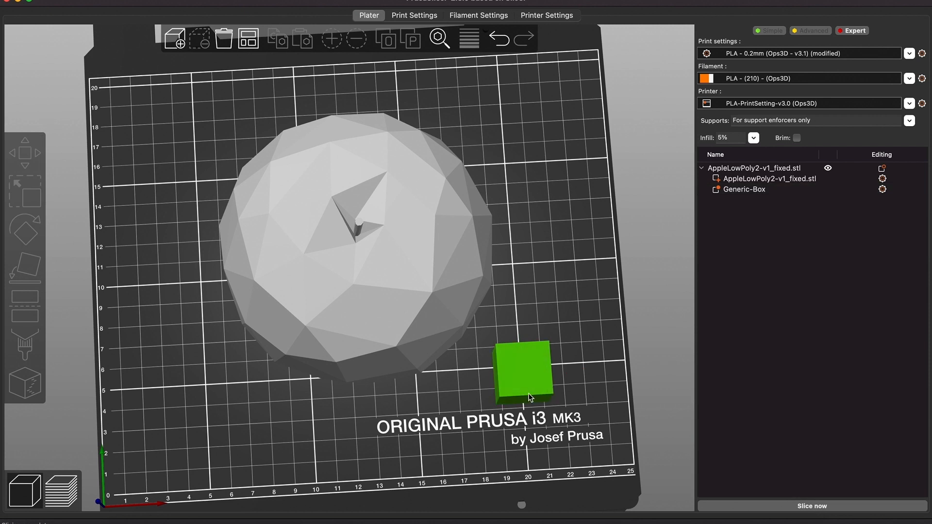
left_click_drag(510, 387, 355, 265)
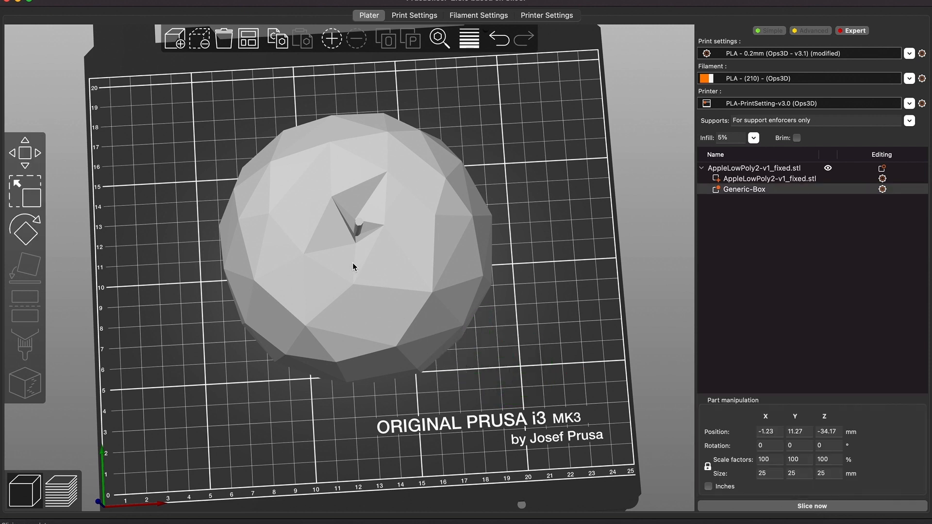
Scale the box modifier to about 126 × 107 mm so it covers the apple's footprint
left_click(28, 186)
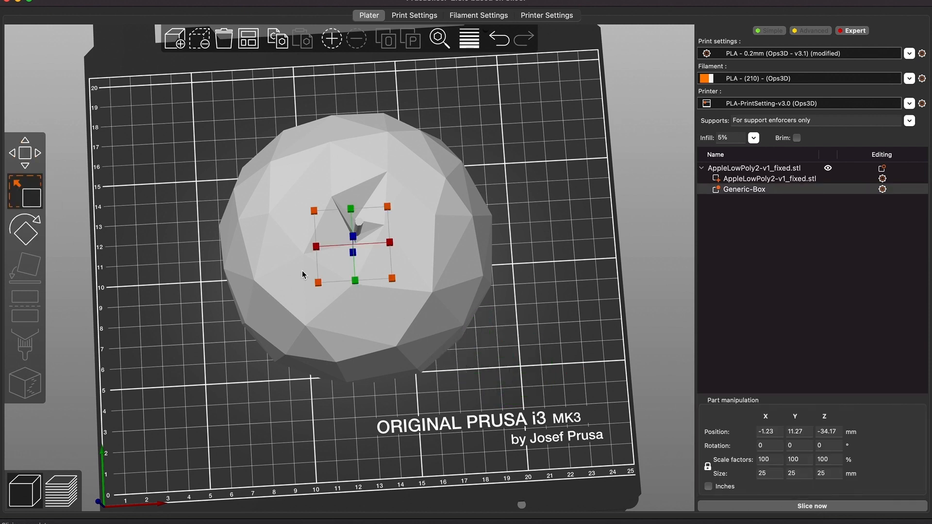
left_click_drag(315, 247, 179, 249)
left_click(357, 324)
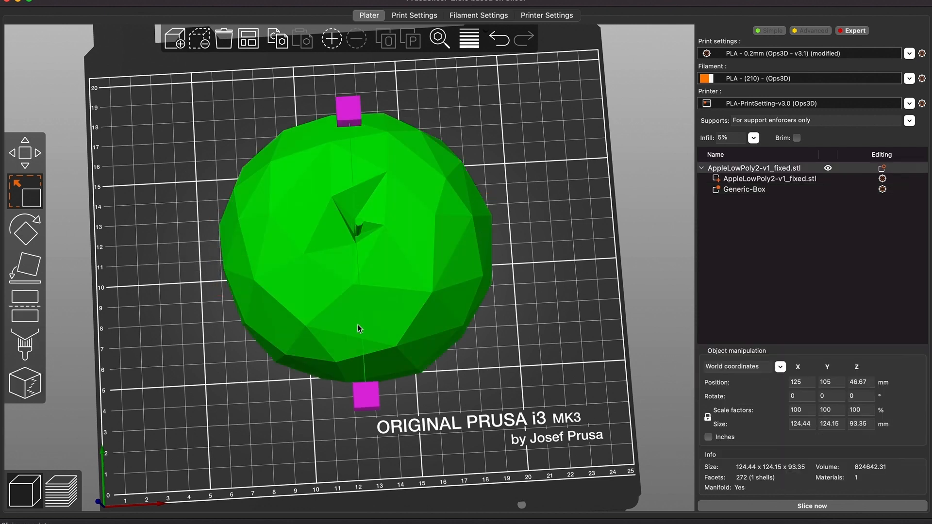
left_click(28, 203)
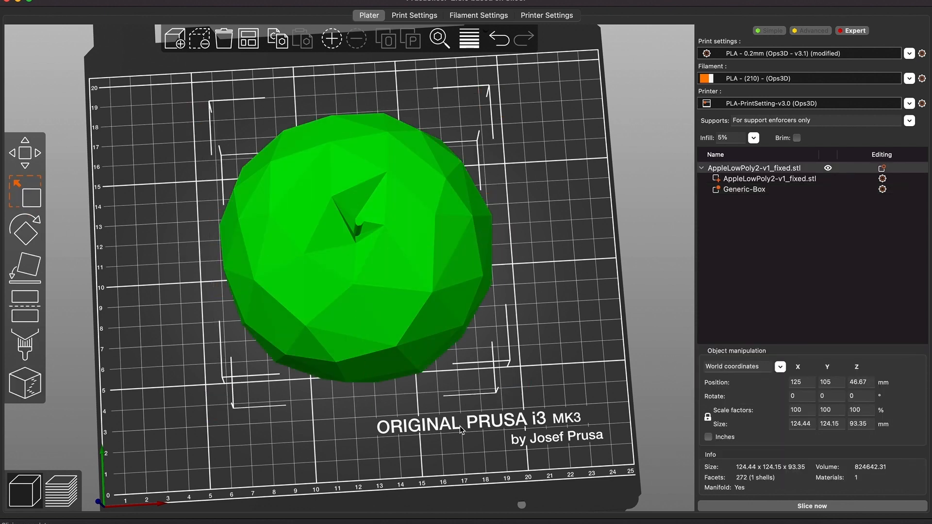
left_click_drag(459, 426, 444, 368)
left_click(750, 190)
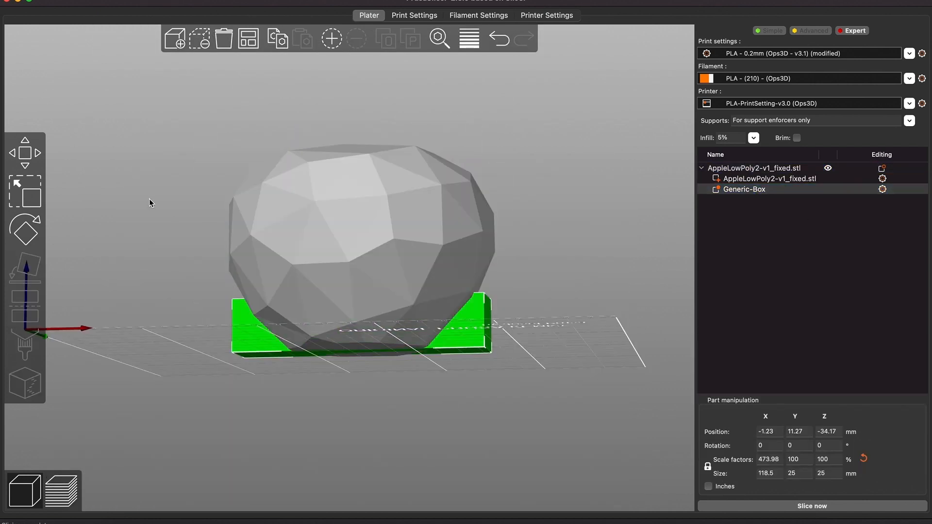
left_click(30, 193)
left_click_drag(594, 319, 600, 345)
left_click_drag(358, 304, 368, 441)
left_click_drag(223, 267, 211, 265)
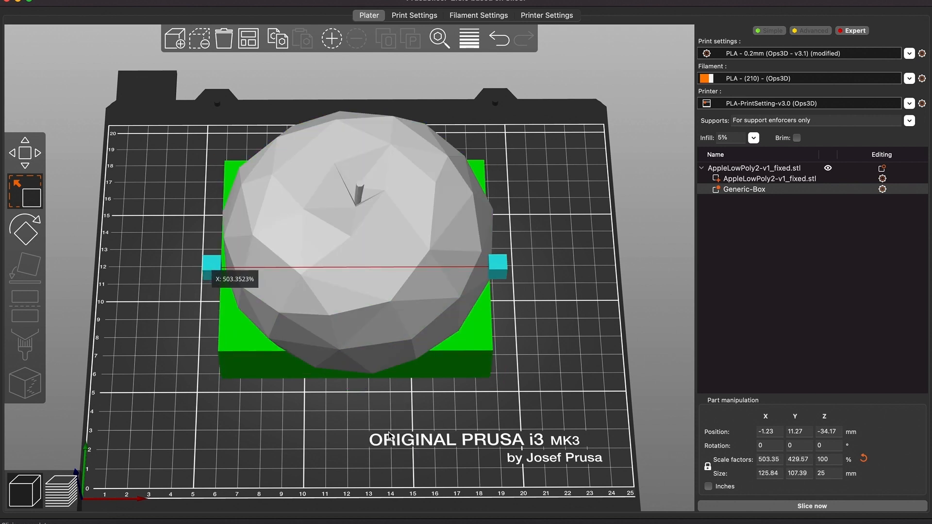
Move the box modifier up over the apple's top section and centre it, at about Z 38.45 mm
left_click(31, 157)
left_click_drag(472, 438, 472, 416)
left_click_drag(354, 267, 348, 118)
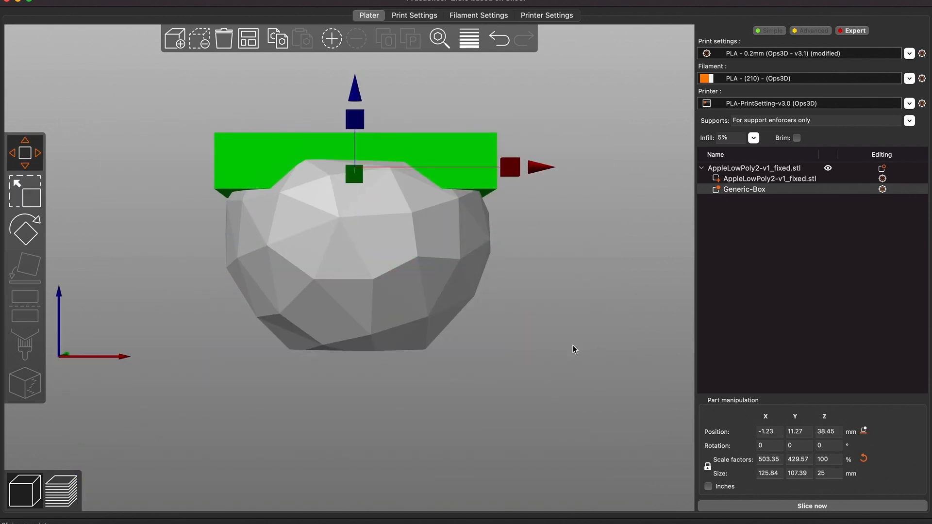
left_click_drag(573, 348, 599, 370)
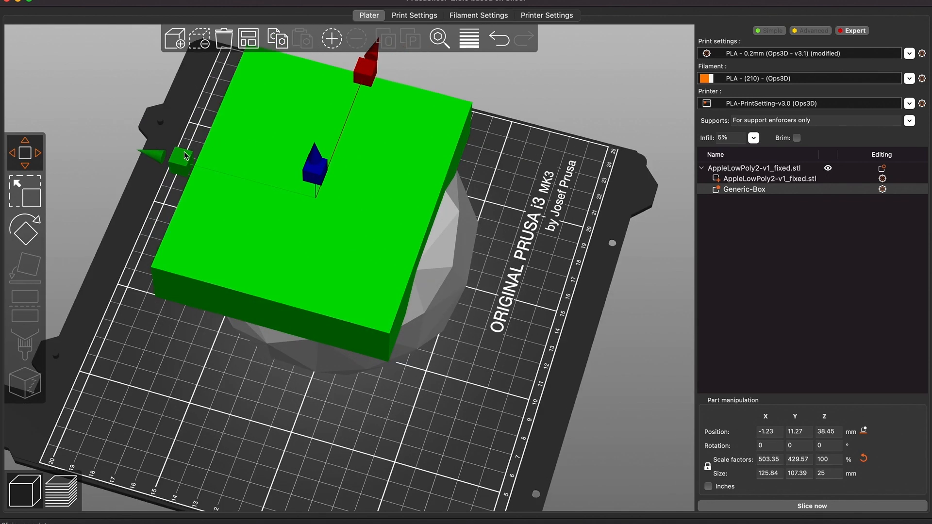
left_click_drag(186, 156, 204, 169)
Scale the box modifier to about 117 mm deep and 17 mm tall
left_click(25, 192)
left_click_drag(370, 445, 348, 434)
left_click_drag(347, 211, 353, 191)
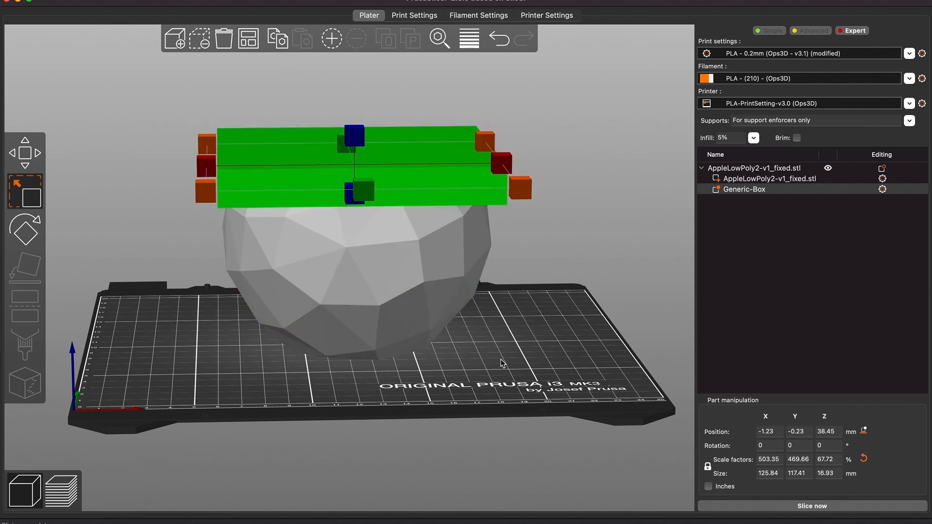
left_click(503, 363)
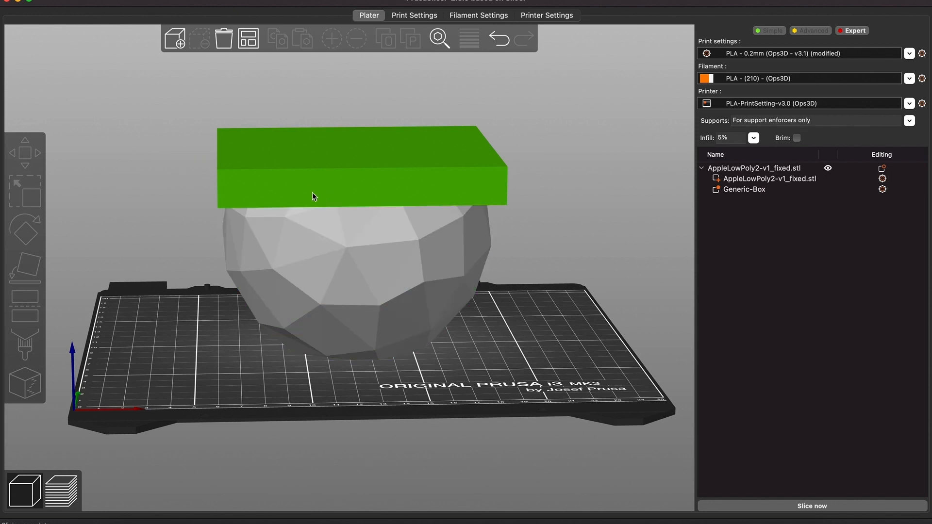
Lower the box modifier slightly to about Z 38.34 mm
left_click(282, 161)
left_click(25, 153)
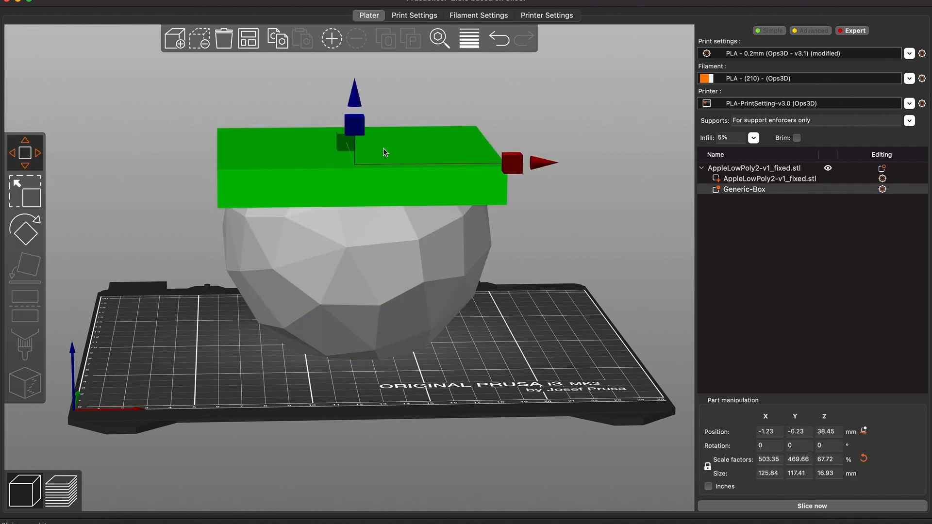
left_click_drag(360, 132, 357, 125)
left_click(576, 365)
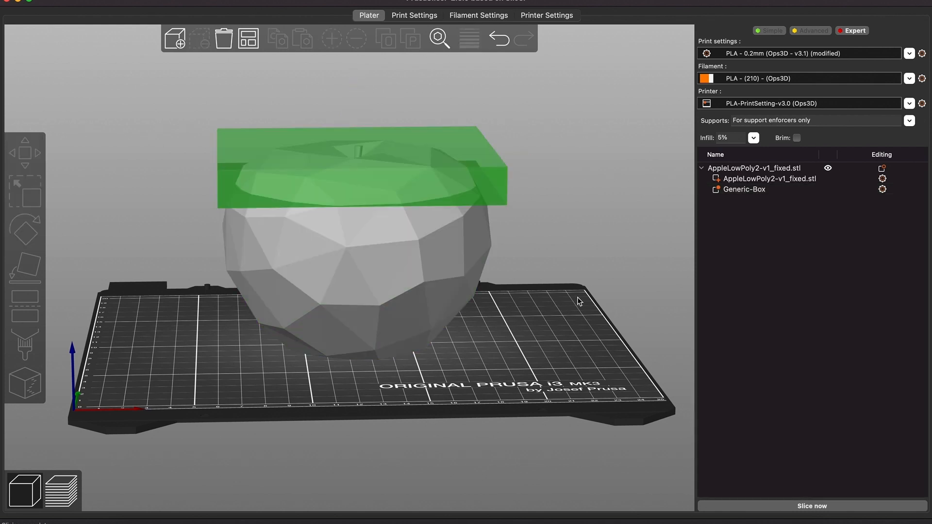
Add an Infill setting to the box modifier and set its fill density to 25%
left_click(740, 190)
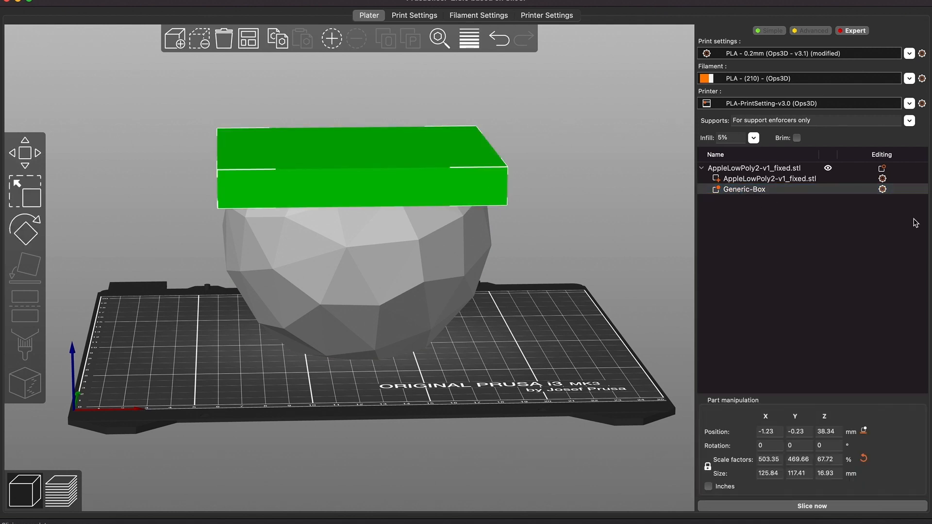
left_click(882, 190)
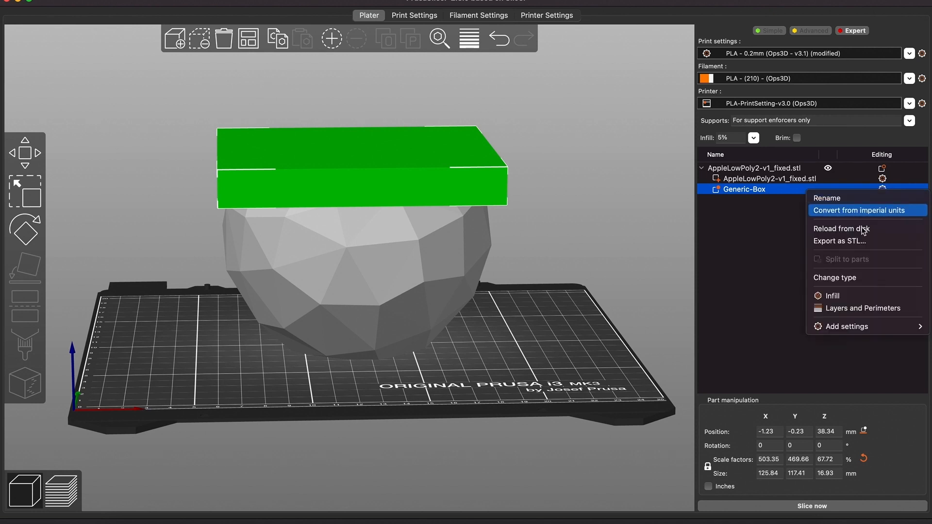
left_click(844, 297)
left_click(867, 466)
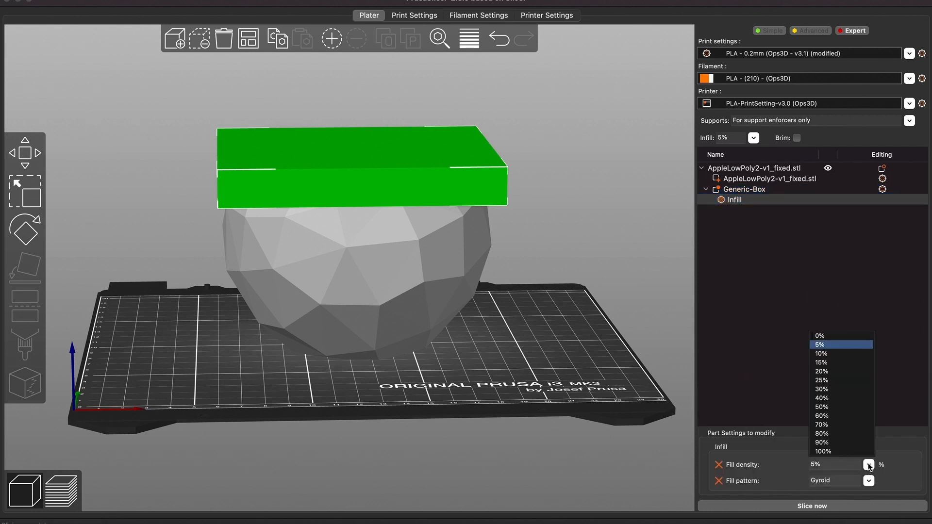
left_click(833, 381)
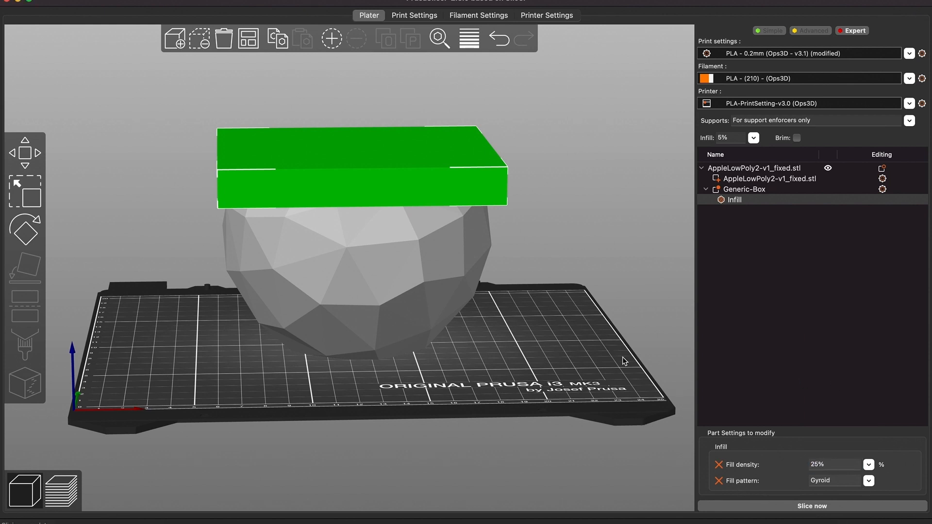
Slice the model and scrub the layer preview down to the lowest layers
left_click(795, 508)
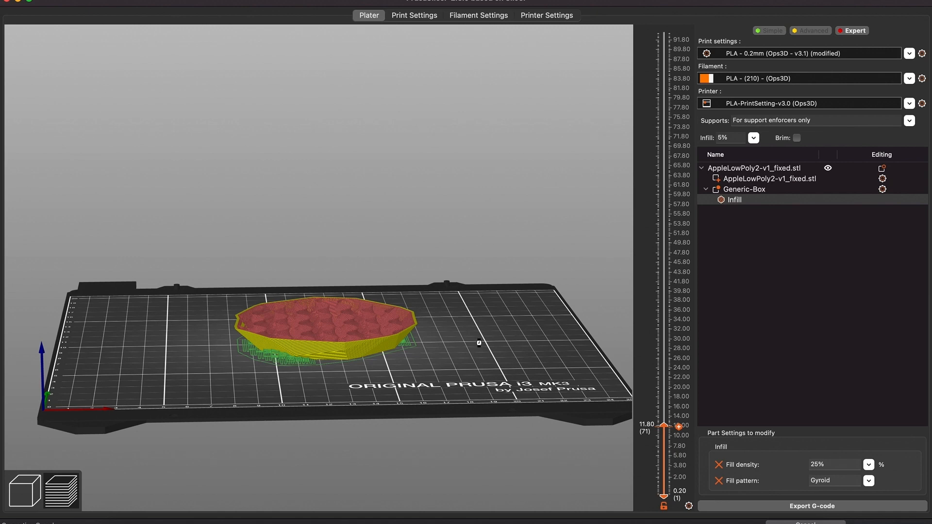
left_click_drag(510, 347, 510, 361)
left_click_drag(678, 426, 673, 483)
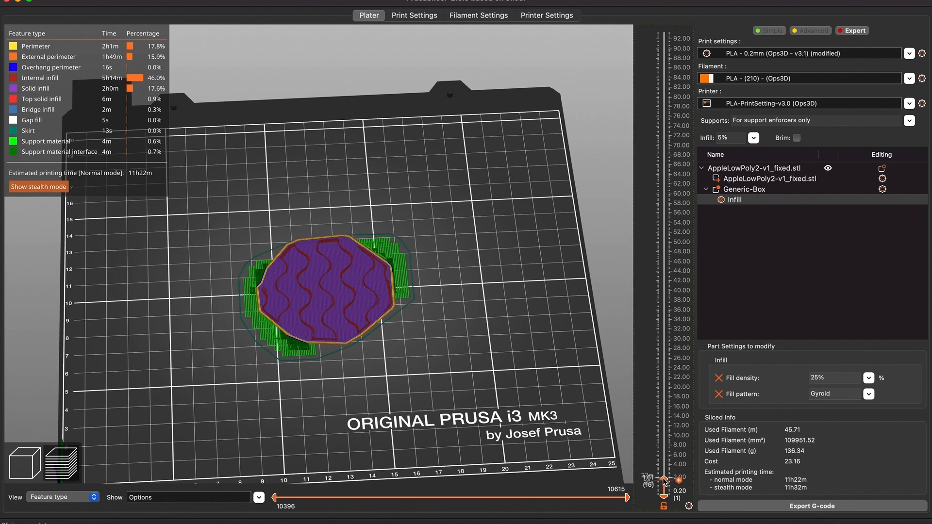
left_click_drag(665, 481, 663, 445)
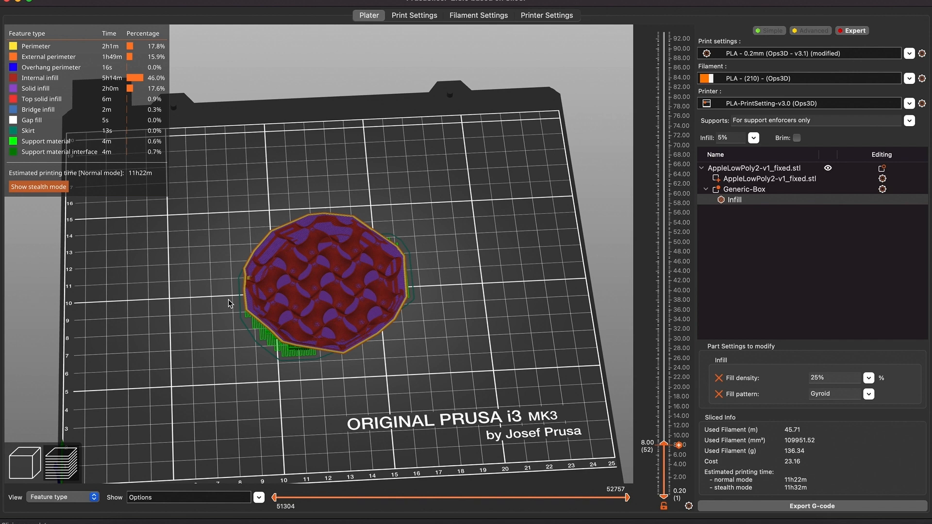
Step up through the sliced layers to examine the gyroid infill inside the apple's lower and middle sections
scroll(261, 302, "up", 5)
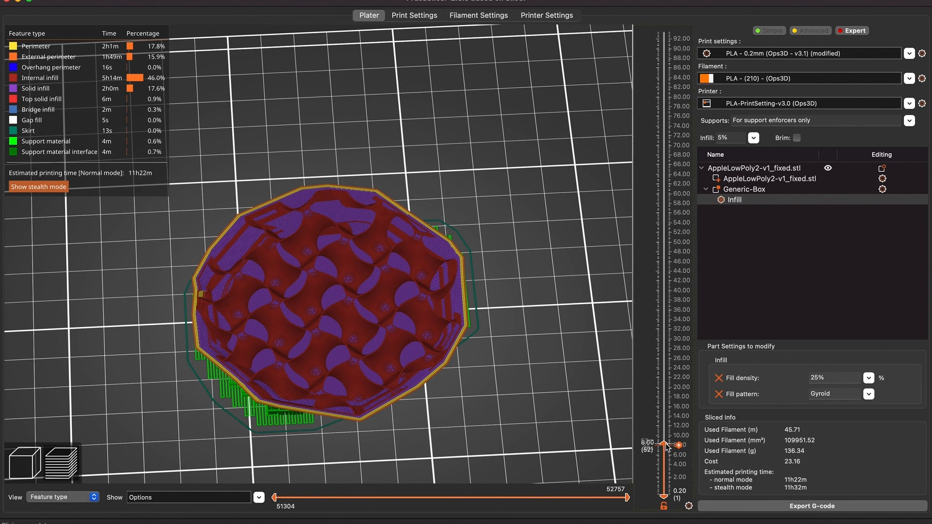
left_click_drag(667, 447, 667, 443)
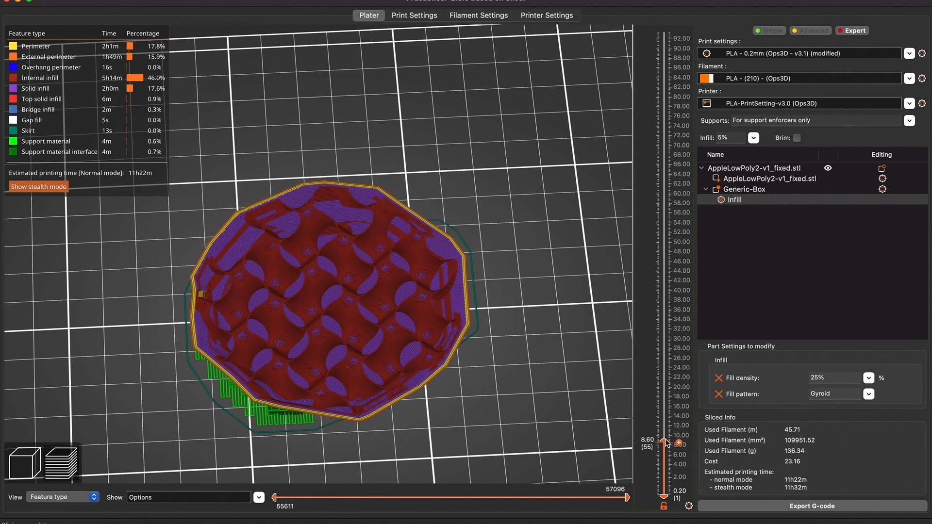
left_click_drag(666, 443, 666, 361)
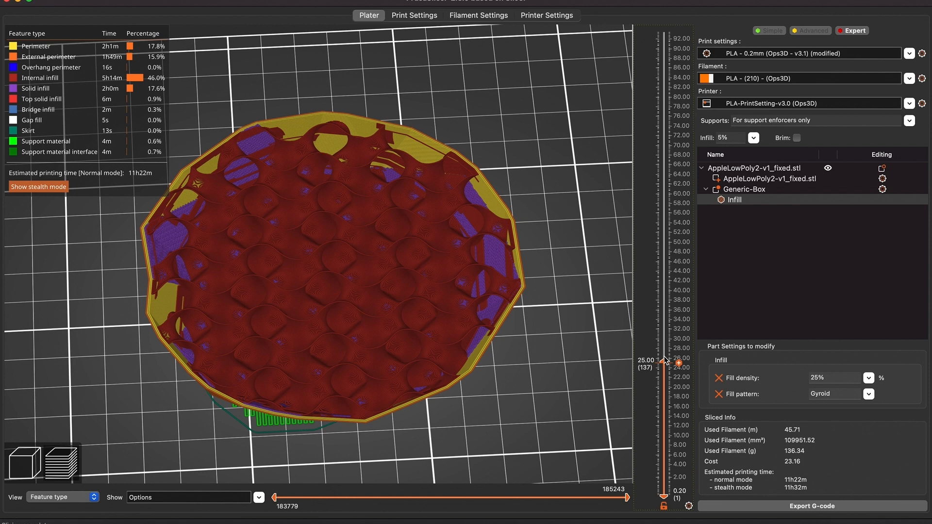
left_click_drag(666, 361, 664, 242)
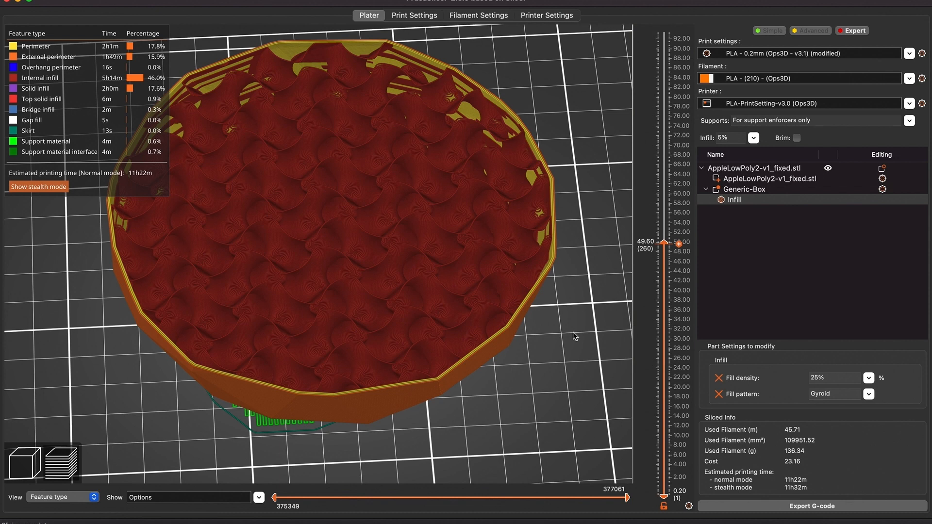
scroll(622, 215, "down", 5)
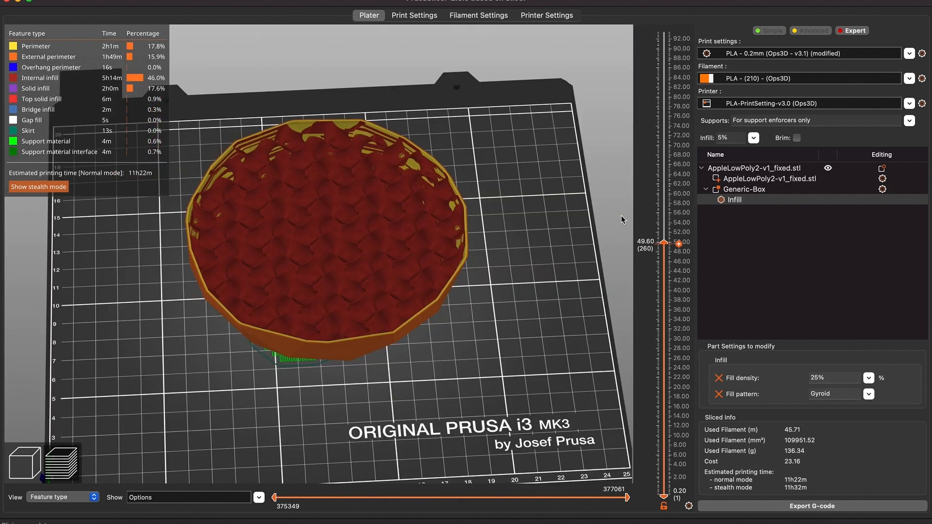
left_click_drag(621, 215, 566, 286)
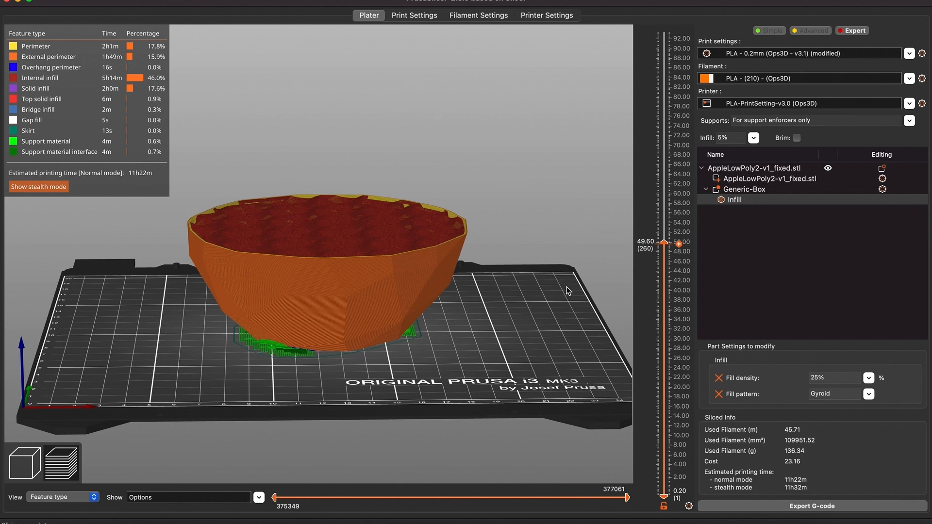
left_click_drag(566, 286, 567, 294)
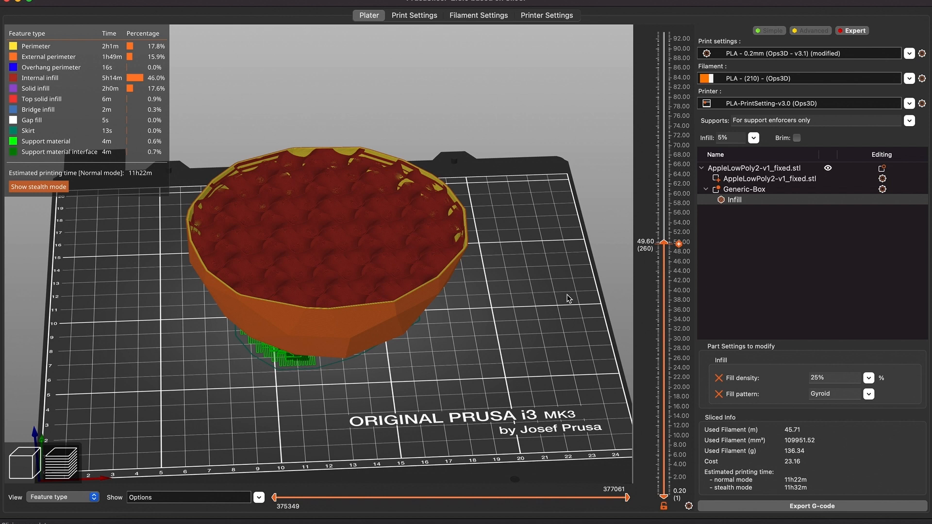
left_click_drag(663, 242, 665, 113)
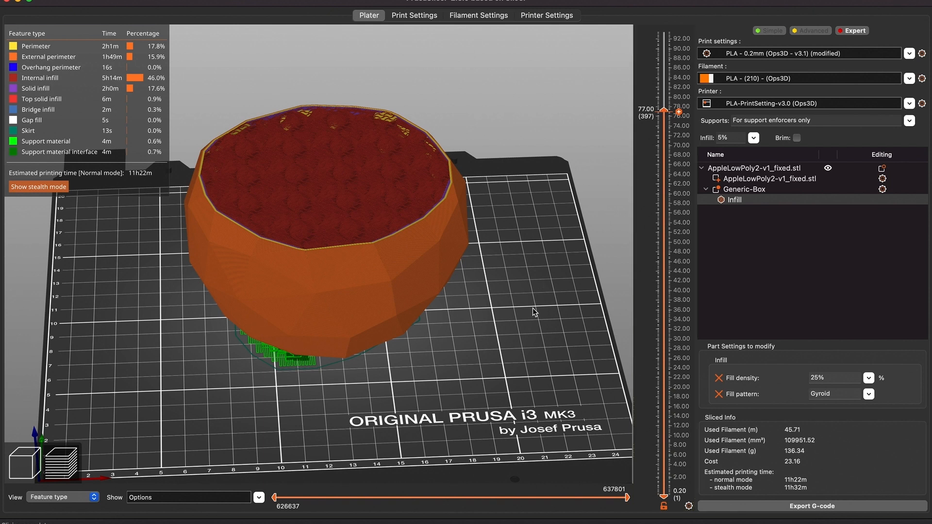
scroll(535, 312, "up", 4)
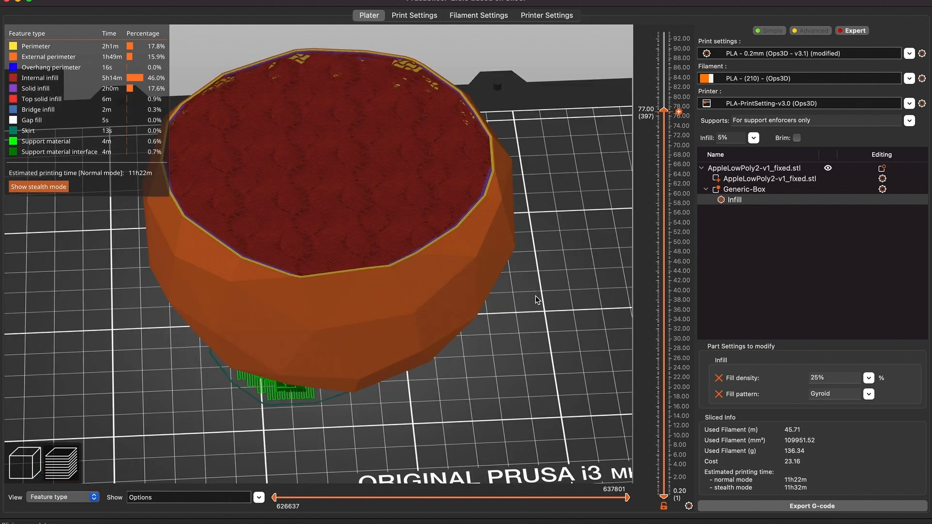
Compare the box modifier's placement in the 3D view against the sliced preview
left_click(25, 462)
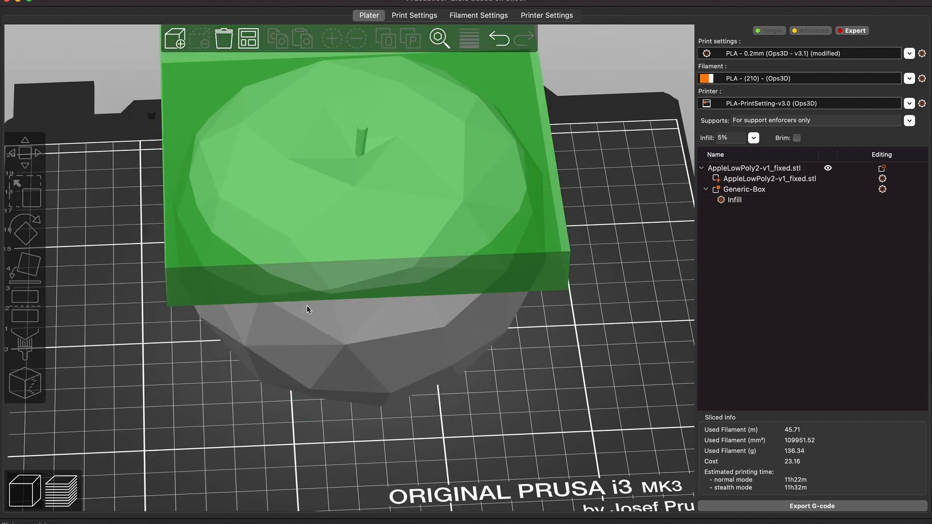
left_click_drag(493, 431, 492, 421)
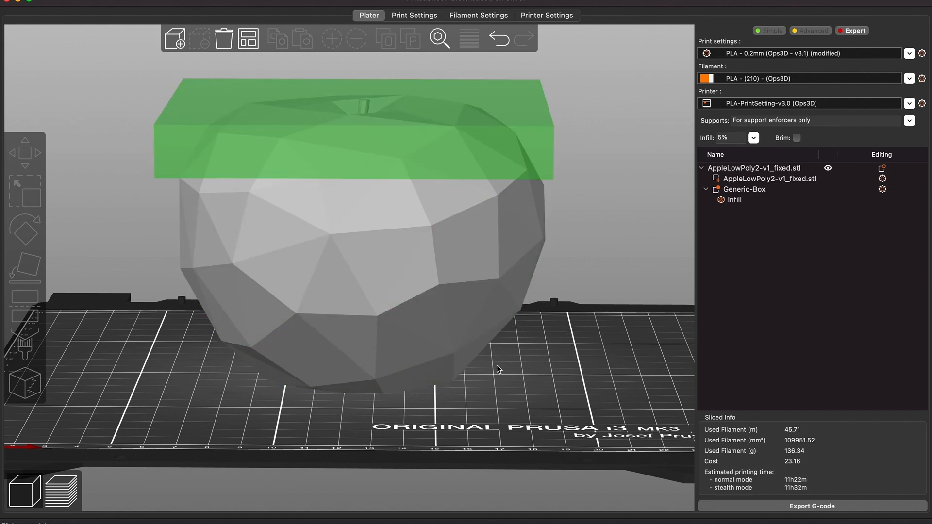
left_click(68, 491)
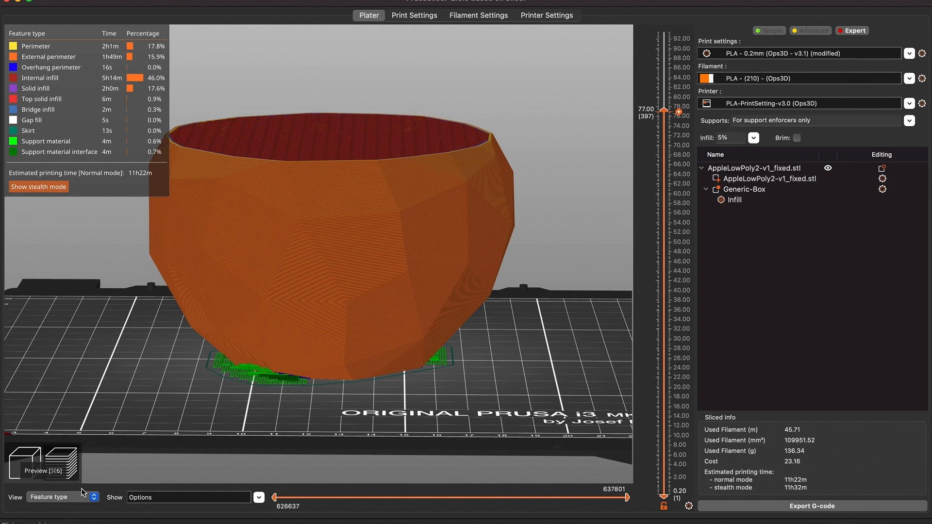
Inspect the topmost sliced layers around the stem where the box modifier's denser infill applies
left_click_drag(544, 381, 546, 402)
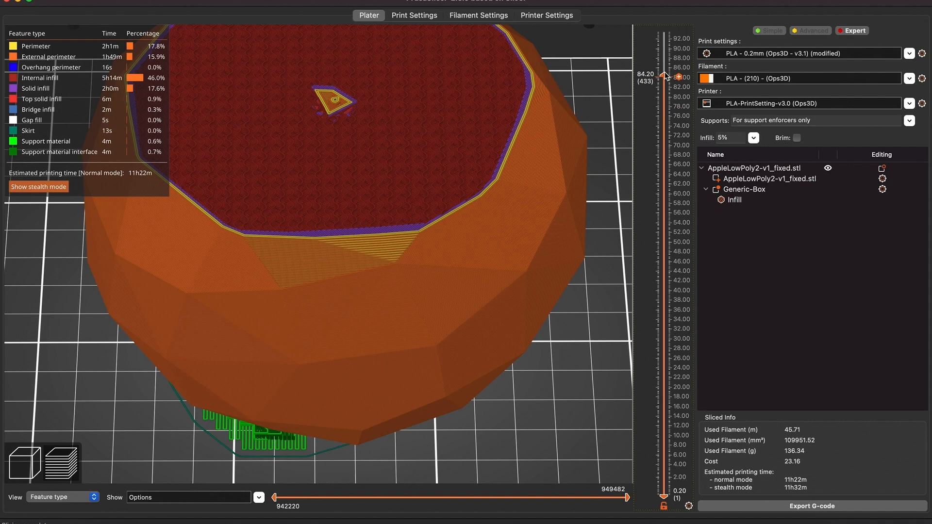
left_click_drag(664, 76, 664, 63)
left_click_drag(580, 341, 578, 359)
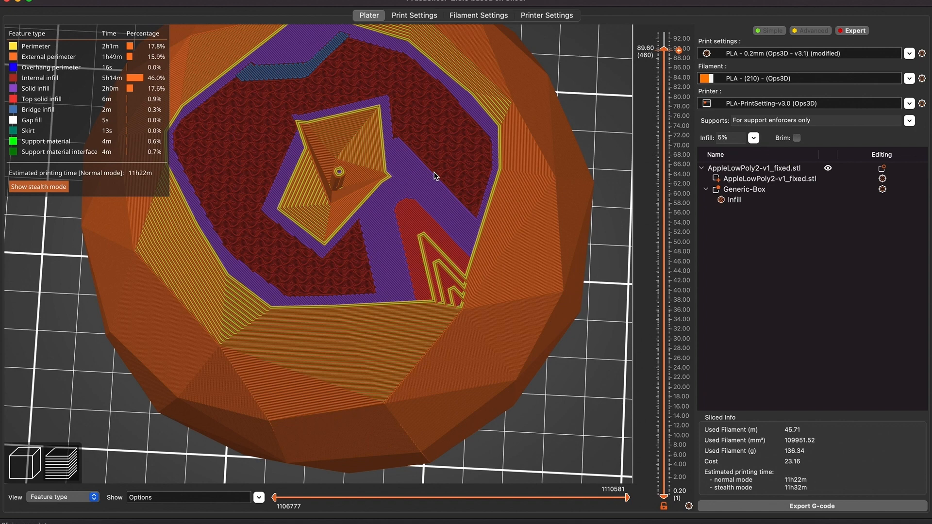
scroll(665, 57, "up", 6)
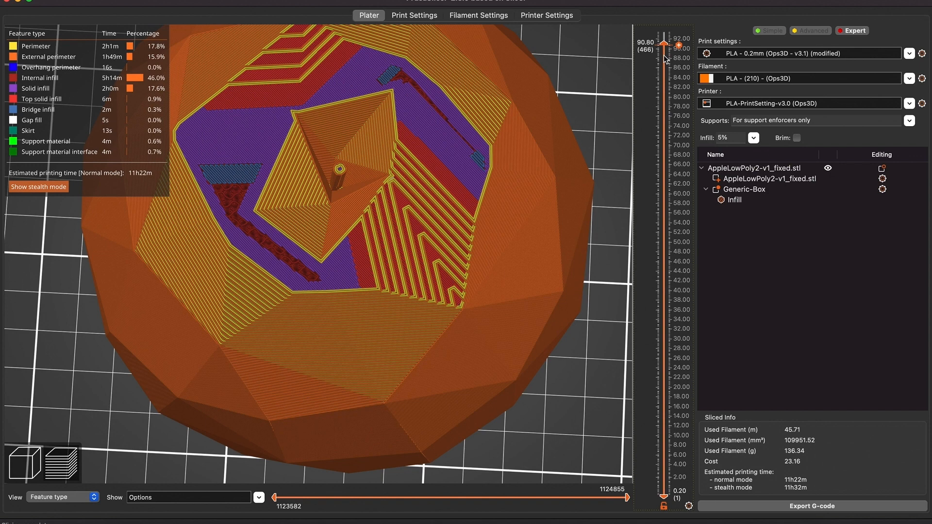
scroll(663, 55, "down", 3)
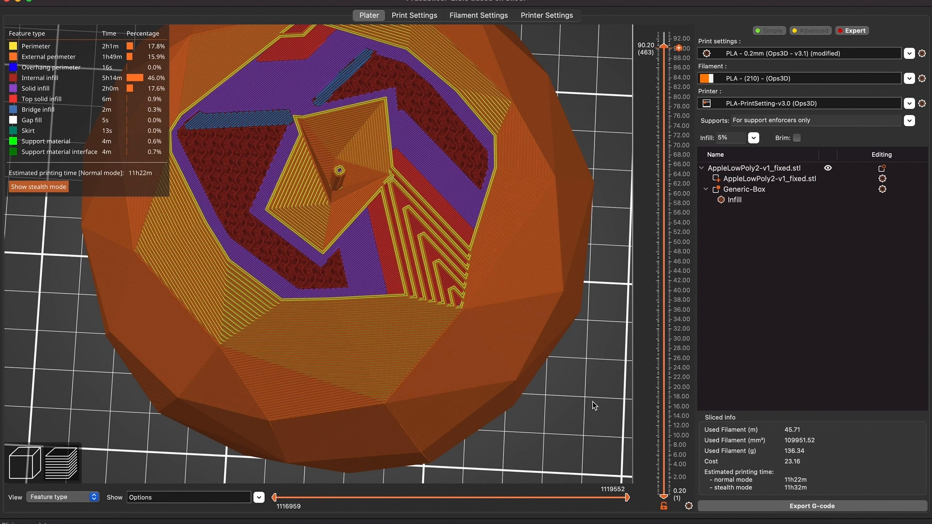
scroll(593, 406, "down", 1)
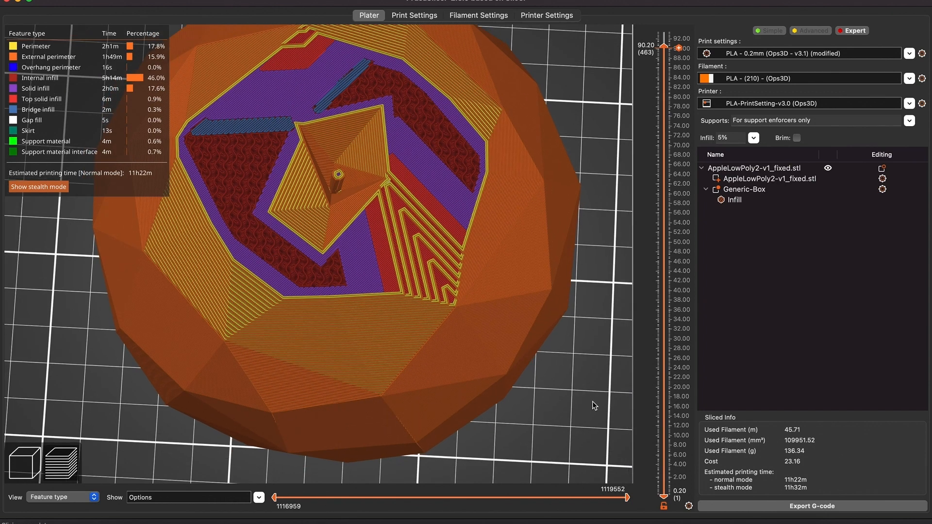
scroll(594, 406, "down", 2)
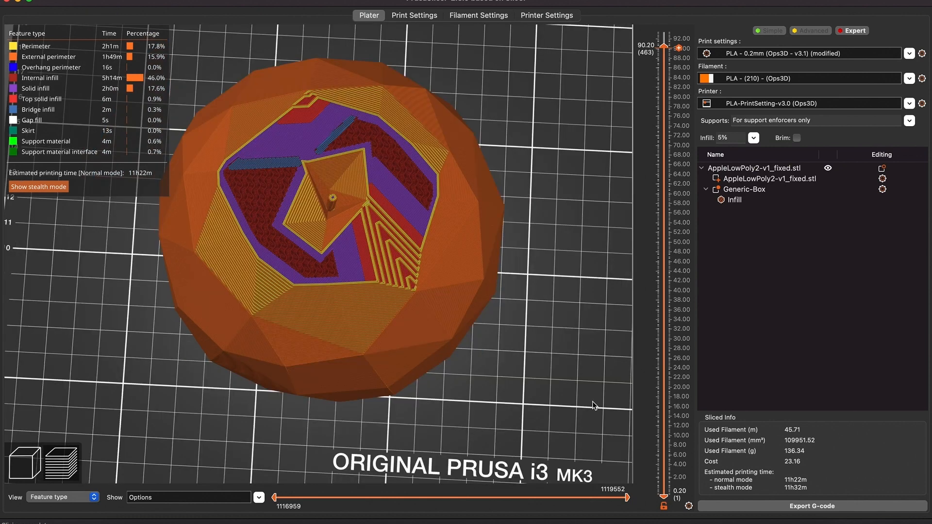
left_click_drag(592, 402, 593, 400)
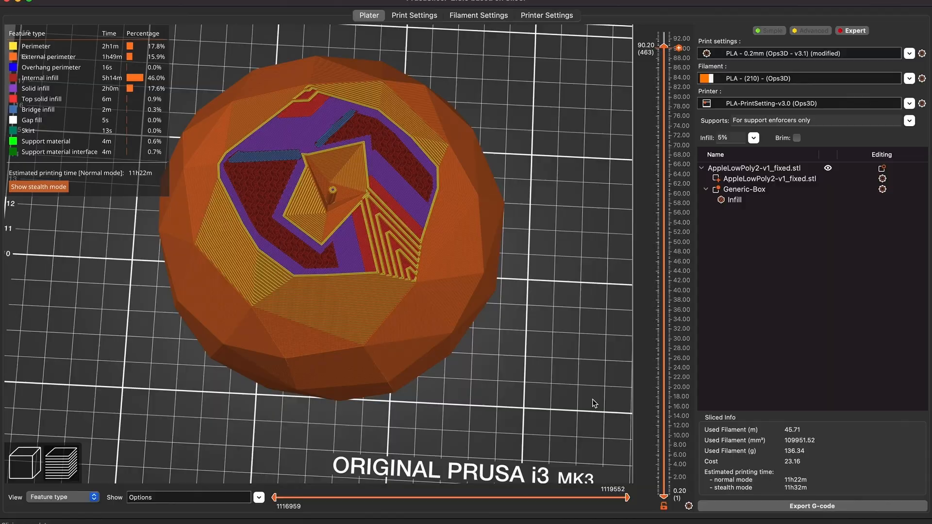